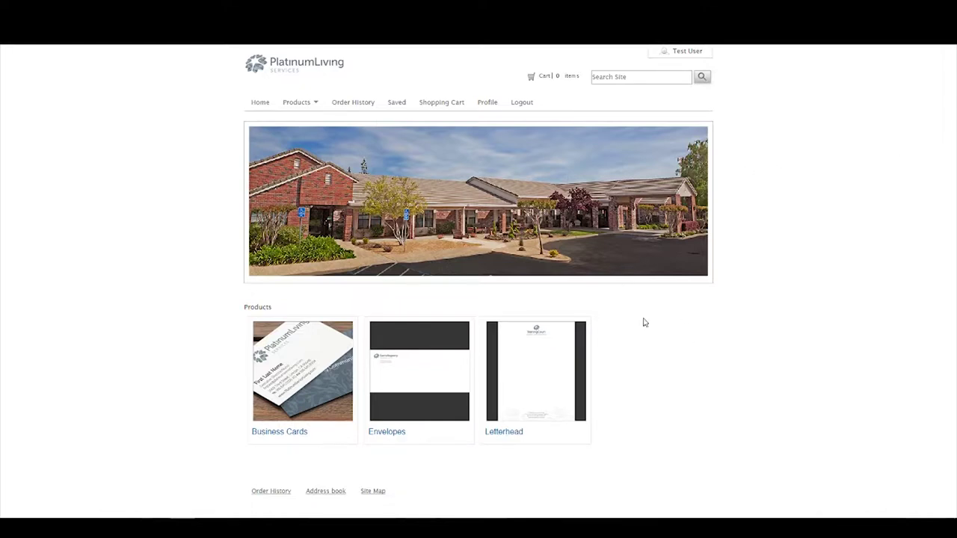
# Open the #10 Envelopes, Gladding Ridge product page from the Envelopes category.
pyautogui.click(424, 399)
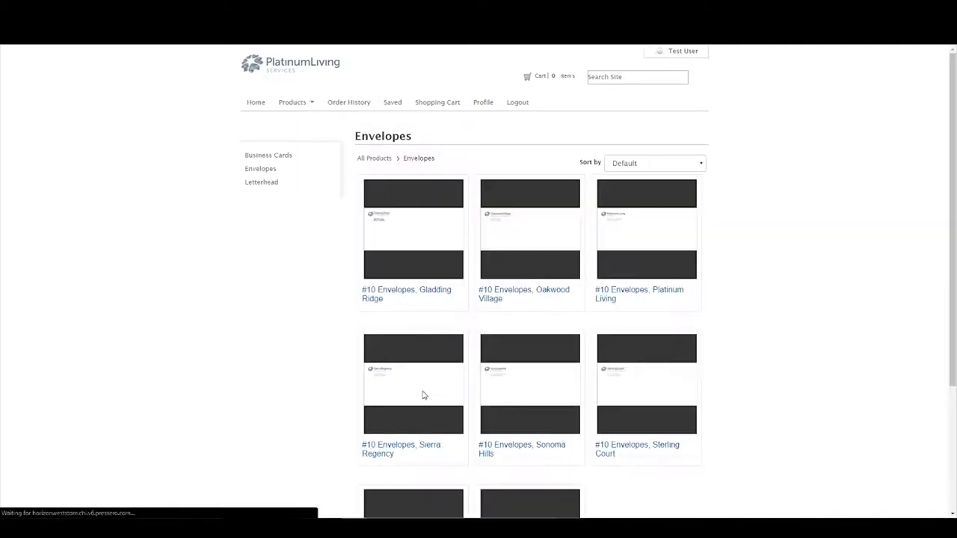
pyautogui.click(423, 258)
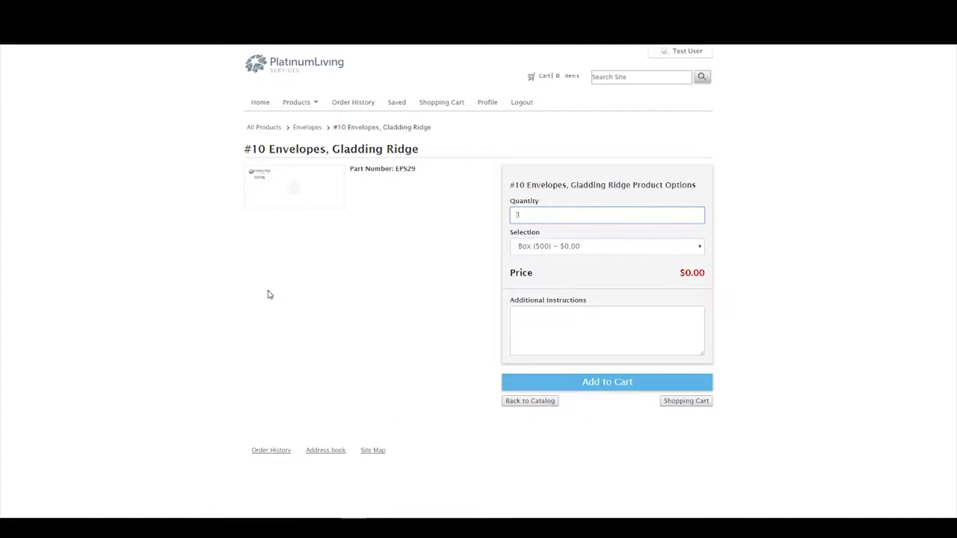
# Enlarge the Gladding Ridge thumbnail and list the Box (500) and Box (1,000) size options.
pyautogui.moveTo(248, 151); pyautogui.dragTo(245, 150)
pyautogui.click(429, 149)
pyautogui.click(293, 189)
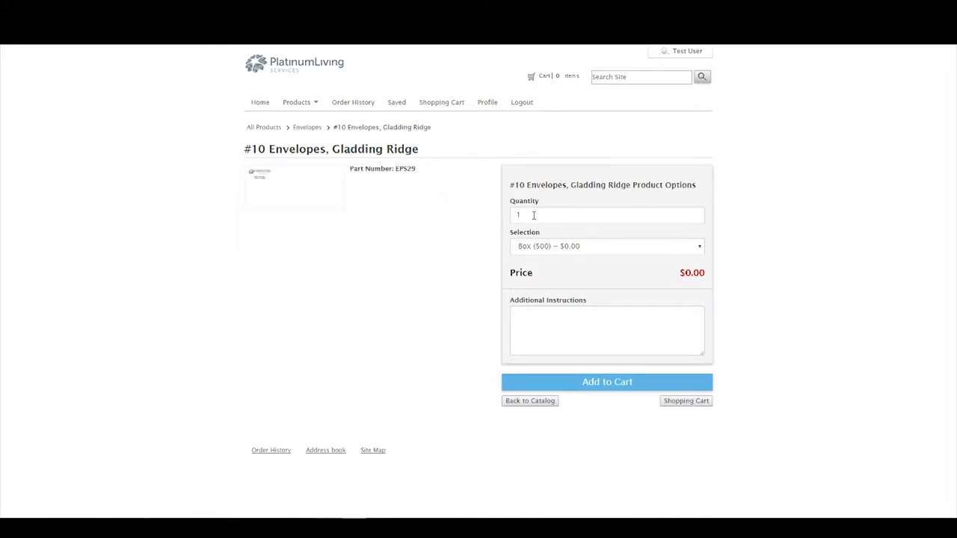
pyautogui.click(587, 246)
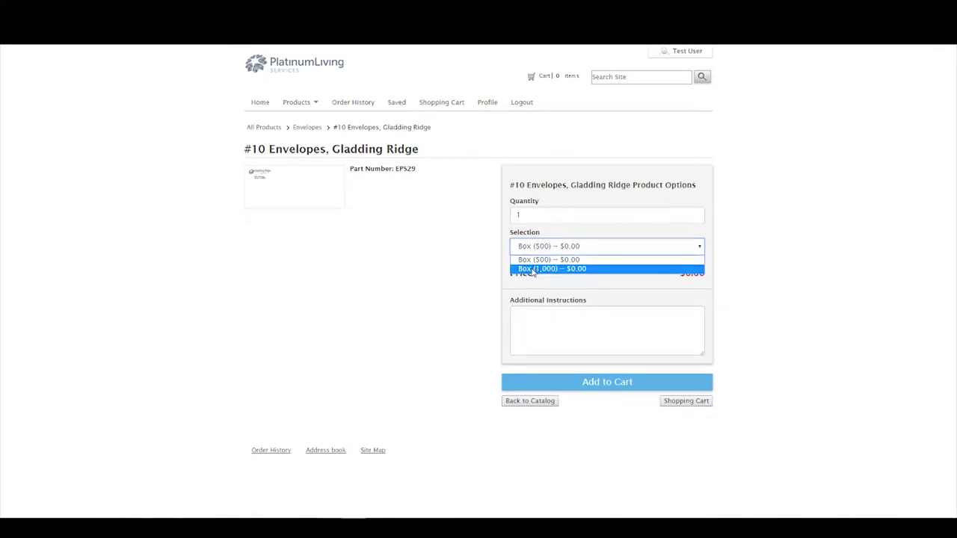
# Try the Gladding Ridge envelopes as Box (1,000) at quantity 2, checking the $0.00 price.
pyautogui.click(534, 270)
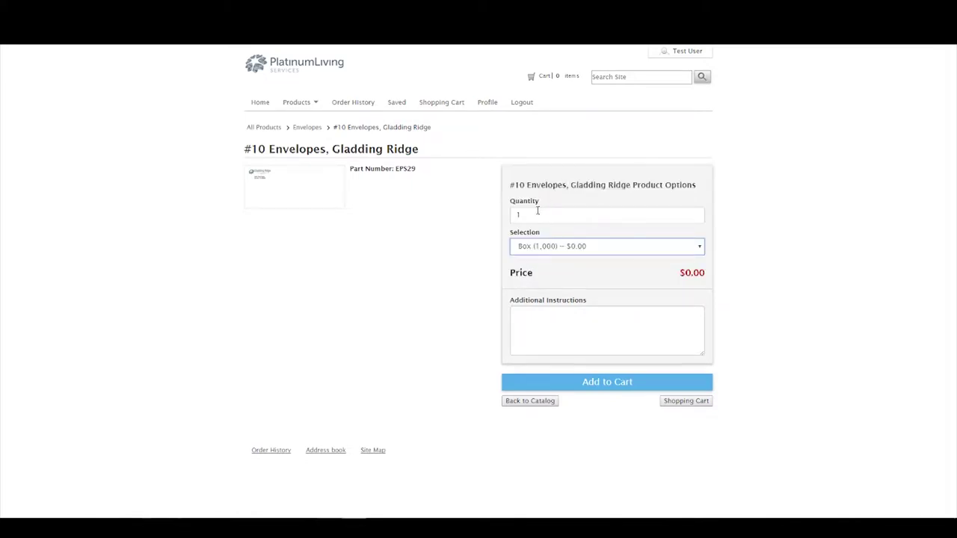
pyautogui.doubleClick(537, 214)
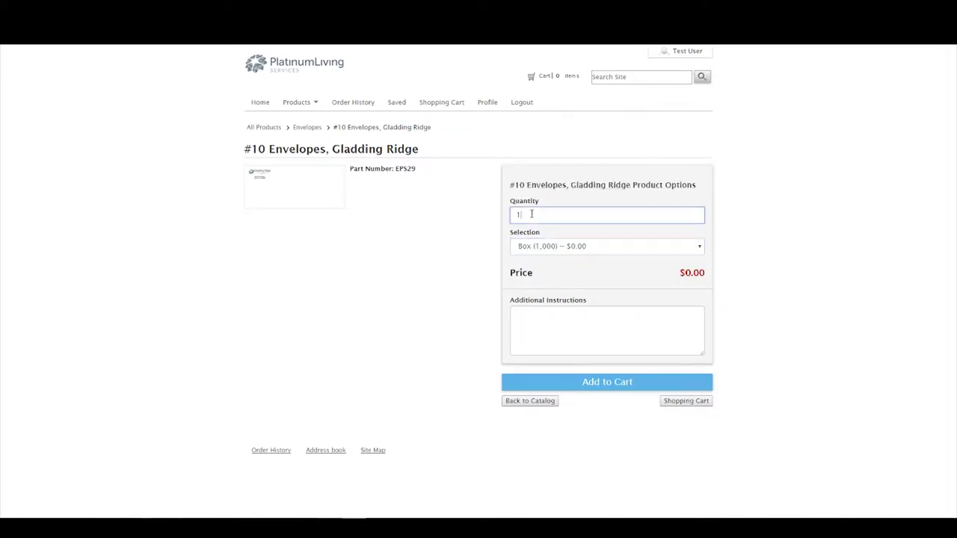
pyautogui.click(494, 217)
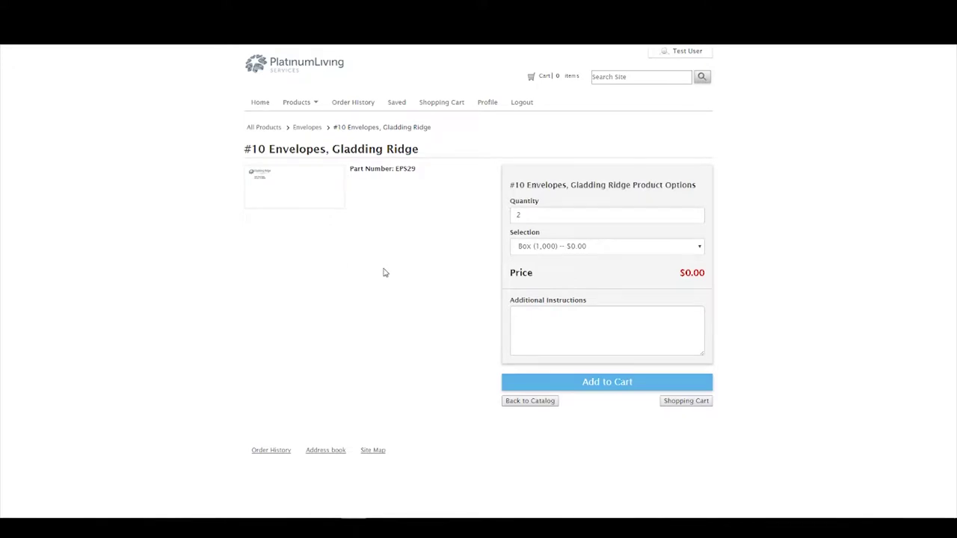
pyautogui.moveTo(703, 274); pyautogui.dragTo(678, 274)
pyautogui.click(669, 276)
# After trying Box (500), settle on quantity 1 with Box (1,000).
pyautogui.click(525, 247)
pyautogui.click(531, 260)
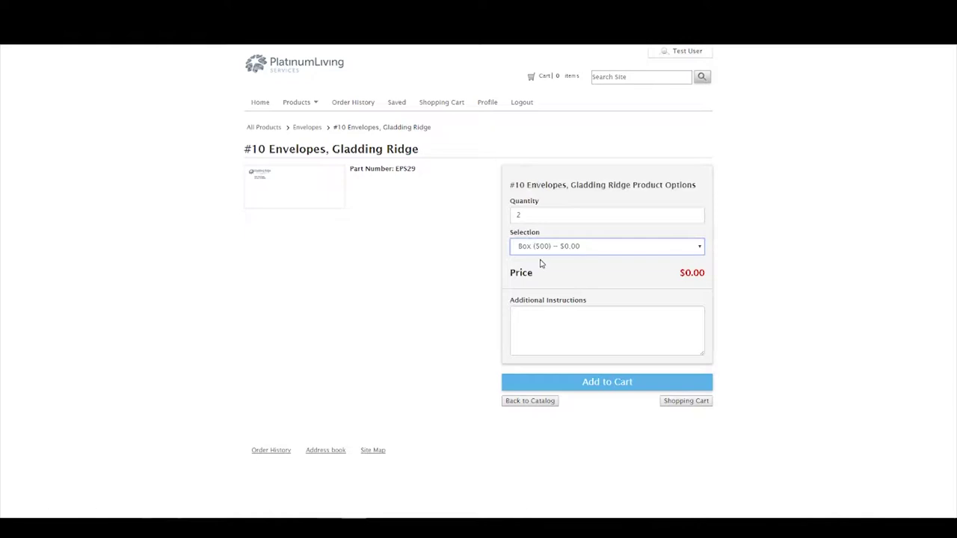
pyautogui.doubleClick(520, 216)
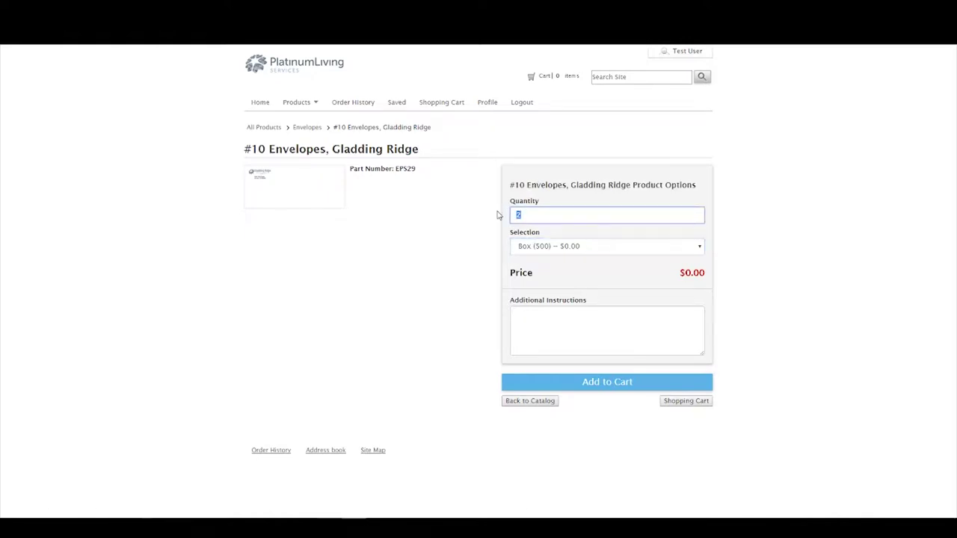
pyautogui.write('1')
pyautogui.click(550, 249)
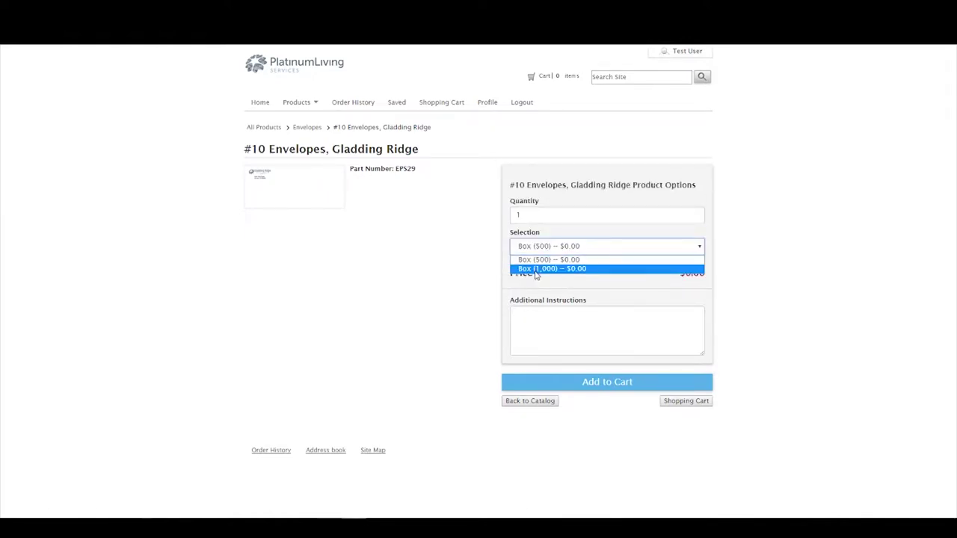
pyautogui.click(540, 268)
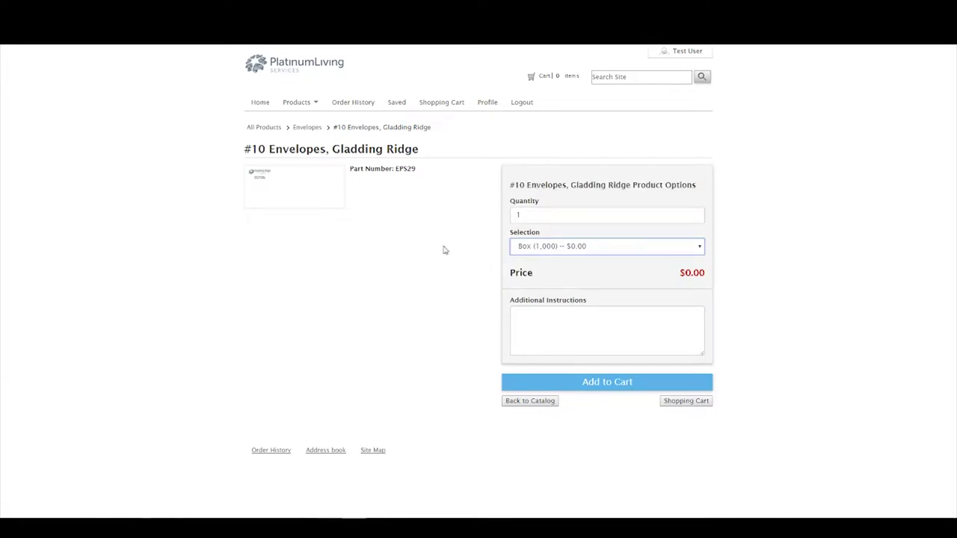
pyautogui.click(576, 344)
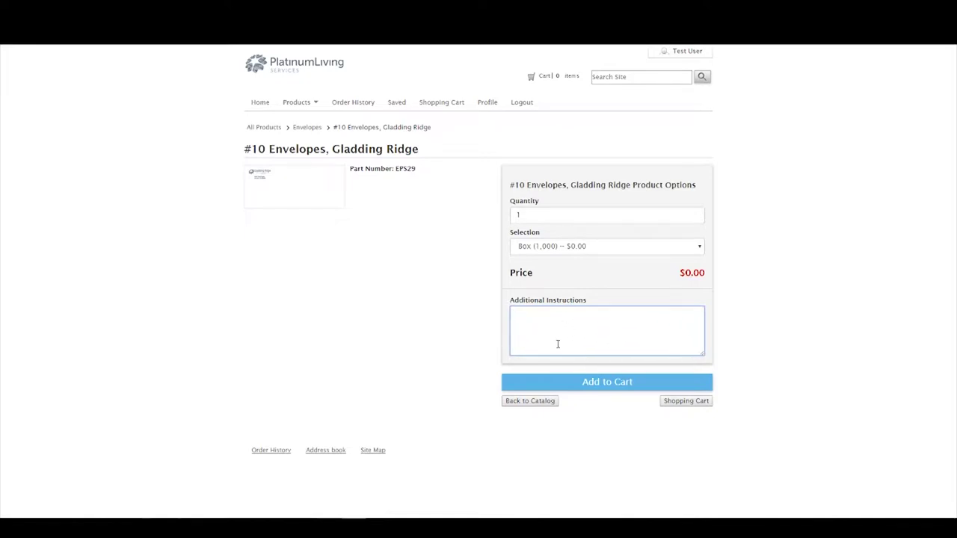
# Add the envelopes to the cart and open Cardinal Point Business Cards in the Oakmont store.
pyautogui.click(597, 388)
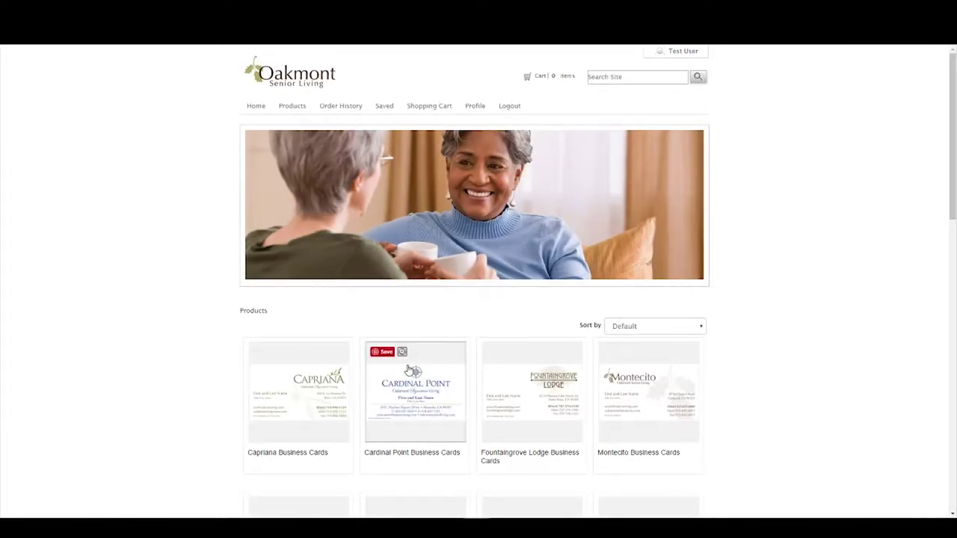
pyautogui.click(425, 413)
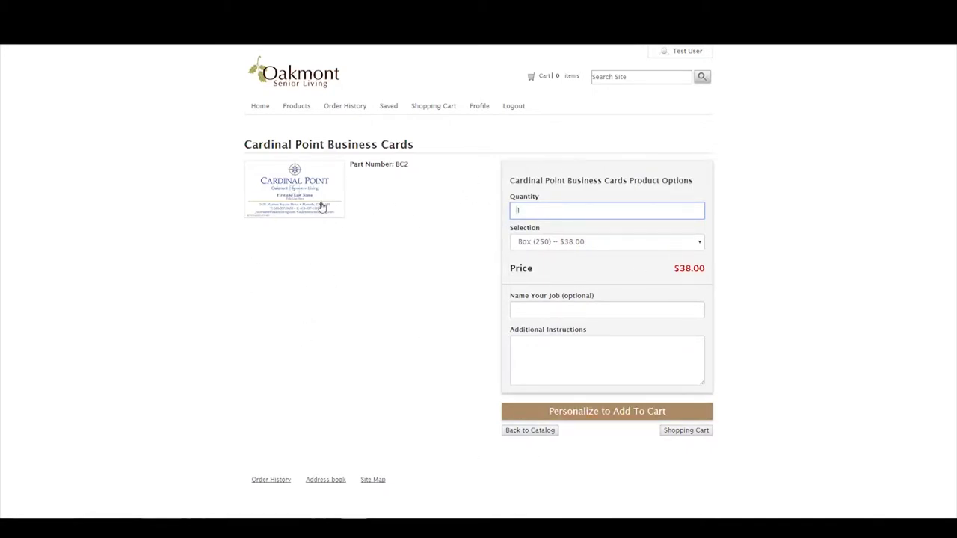
# Try Box (500) at $48.00 and quantity 2, then set quantity 1 with Box (1,000) at $70.00.
pyautogui.click(296, 193)
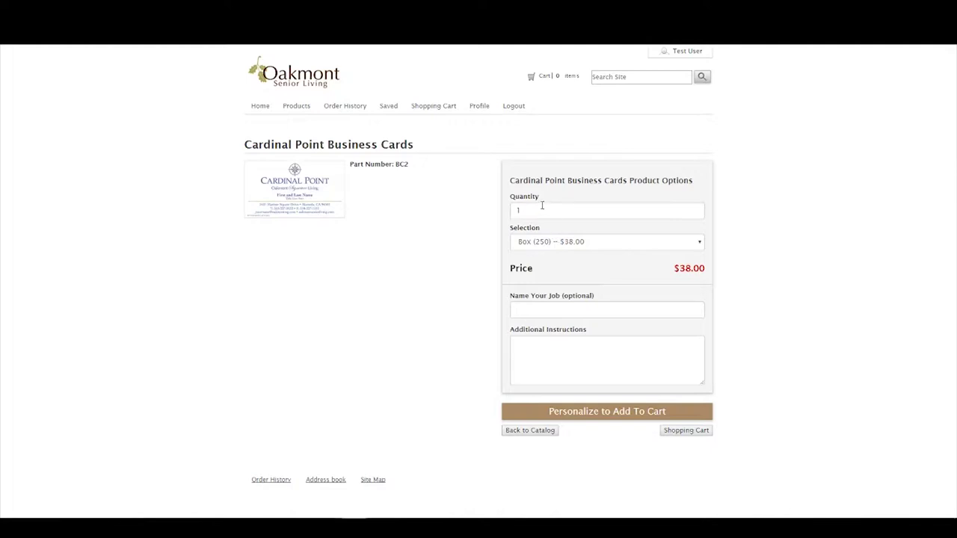
pyautogui.click(559, 241)
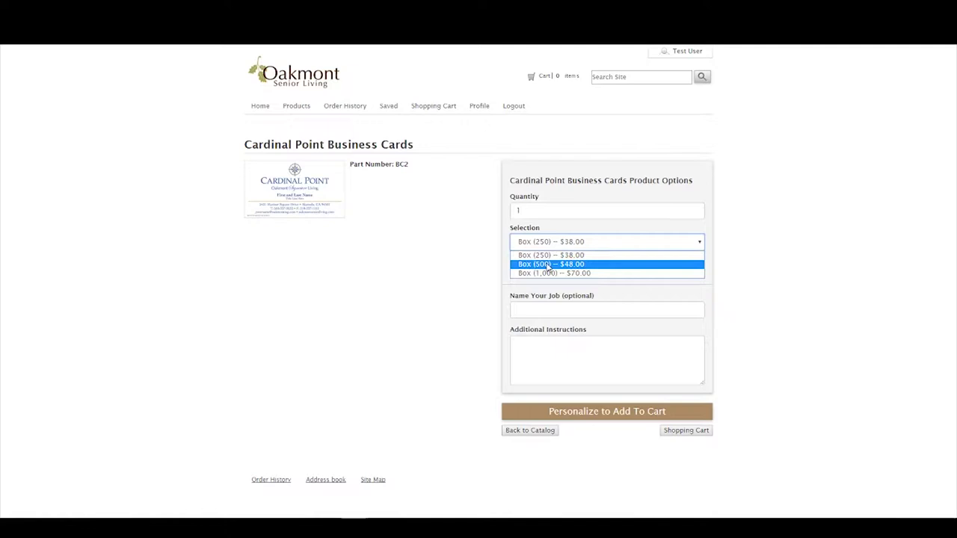
pyautogui.click(550, 265)
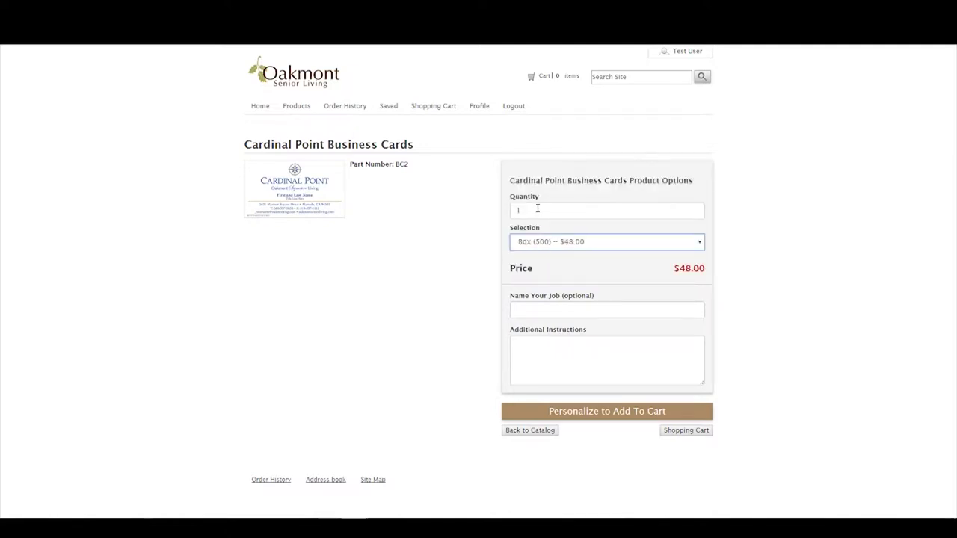
pyautogui.moveTo(538, 210); pyautogui.dragTo(502, 213)
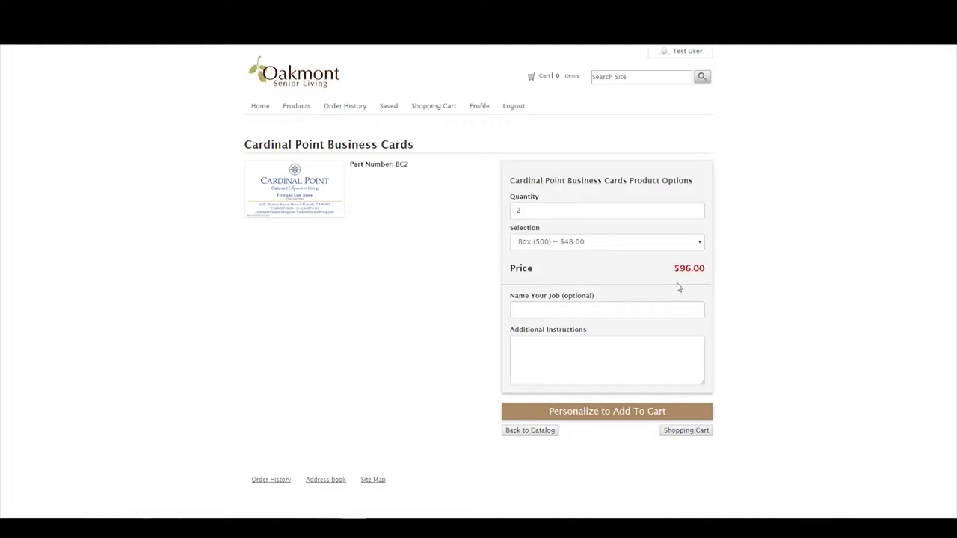
pyautogui.moveTo(530, 211); pyautogui.dragTo(495, 215)
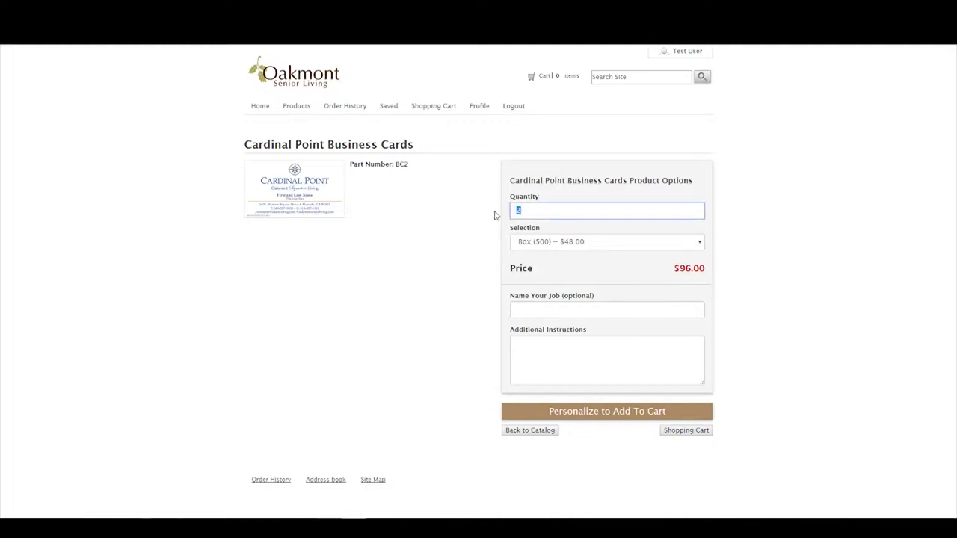
pyautogui.write('1')
pyautogui.click(574, 243)
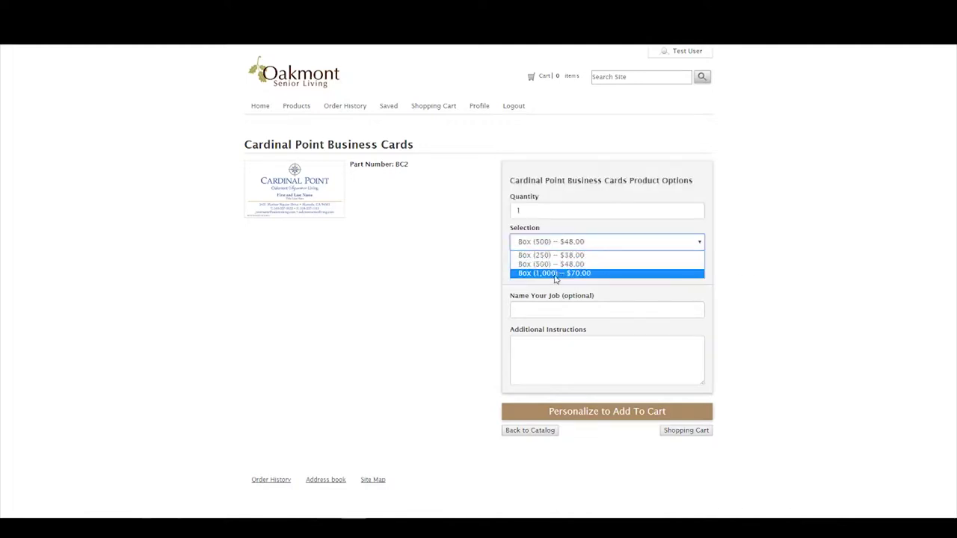
pyautogui.click(555, 274)
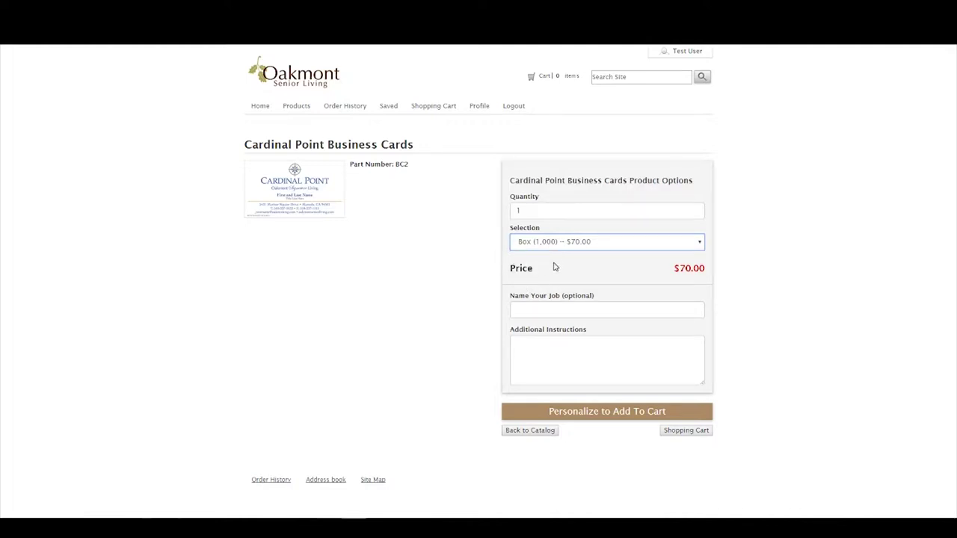
# Name the business card job 'First Last' and continue to card personalization.
pyautogui.click(550, 310)
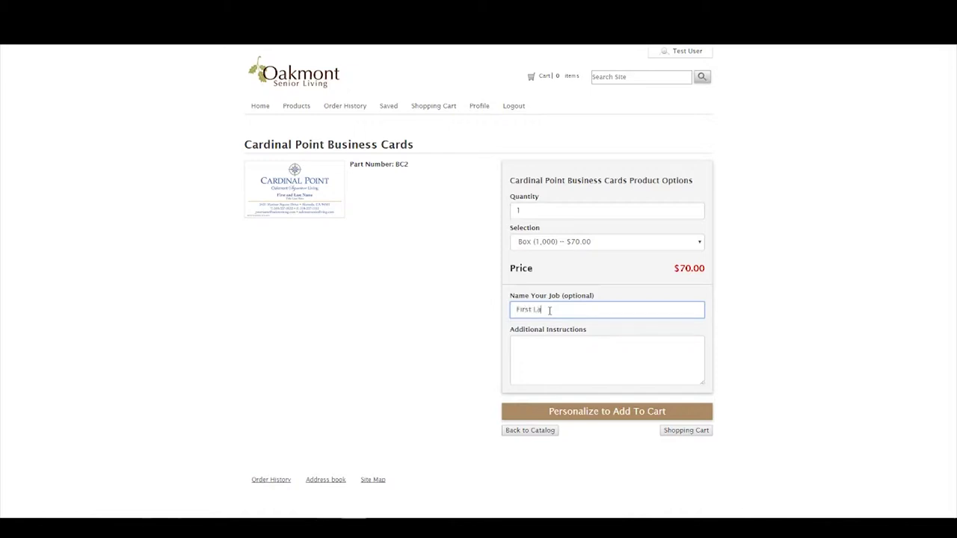
pyautogui.write('st')
pyautogui.click(578, 365)
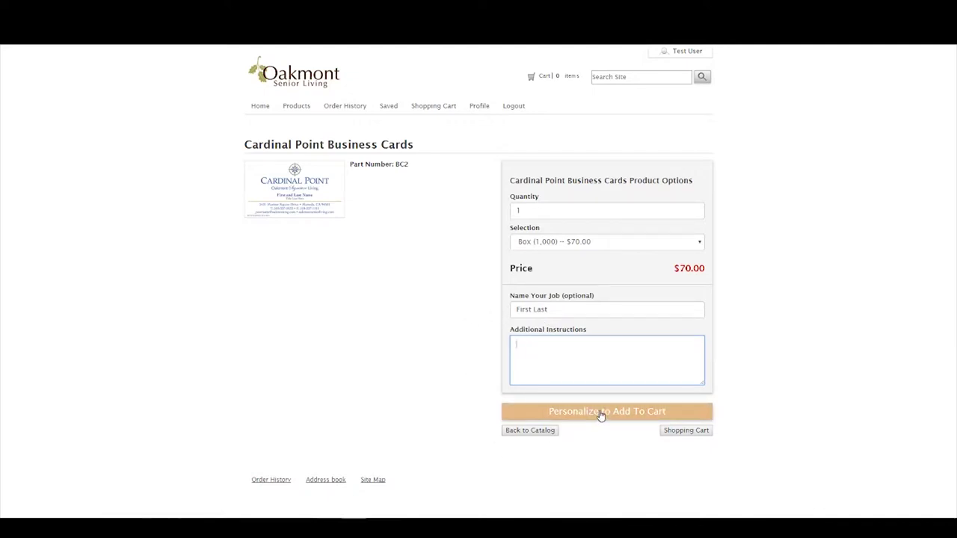
pyautogui.click(600, 414)
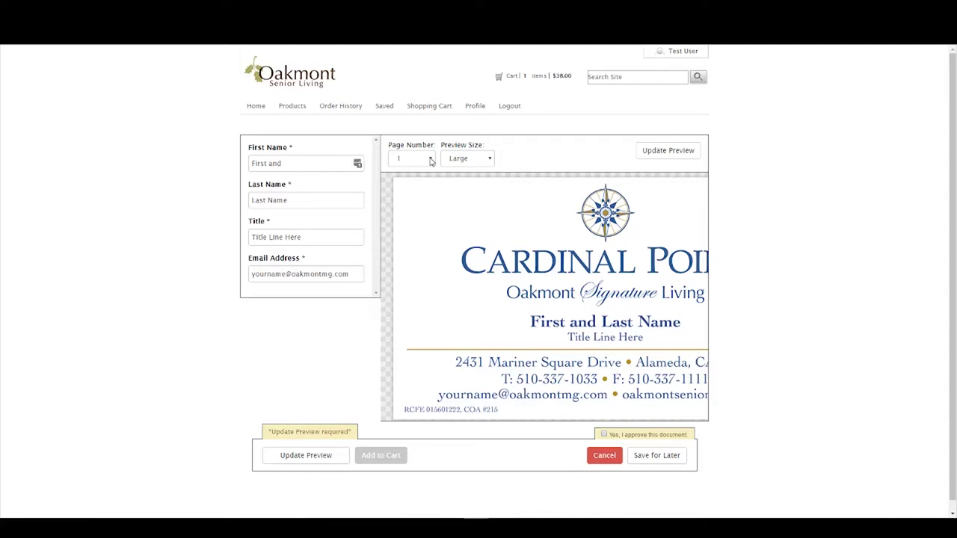
# Pan around the Large Cardinal Point card proof to see the full title and design.
pyautogui.click(431, 161)
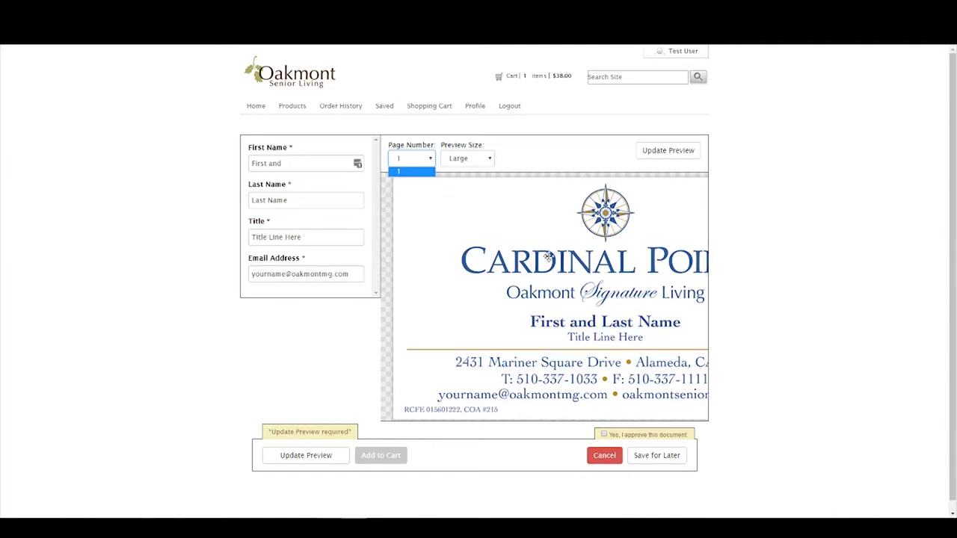
pyautogui.moveTo(567, 308); pyautogui.dragTo(517, 339)
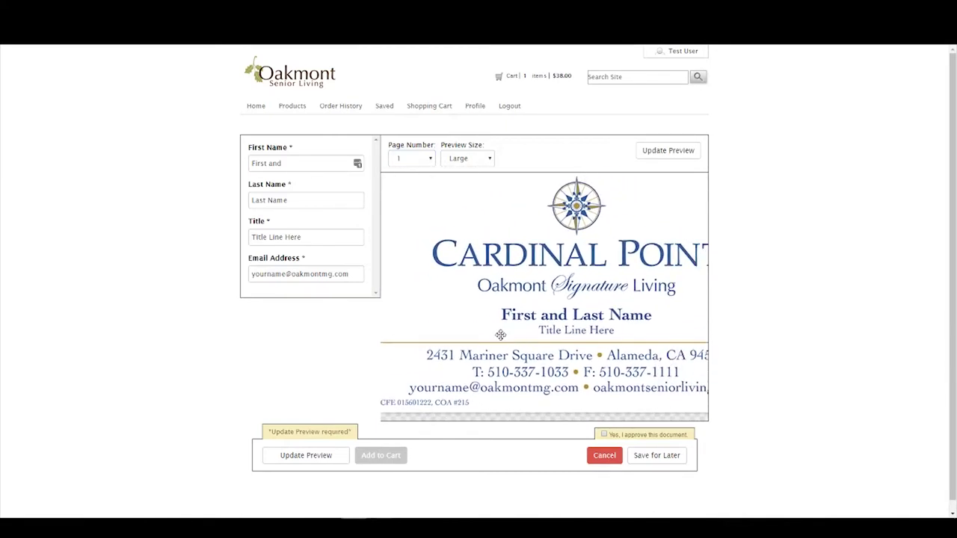
pyautogui.moveTo(637, 258); pyautogui.dragTo(633, 287)
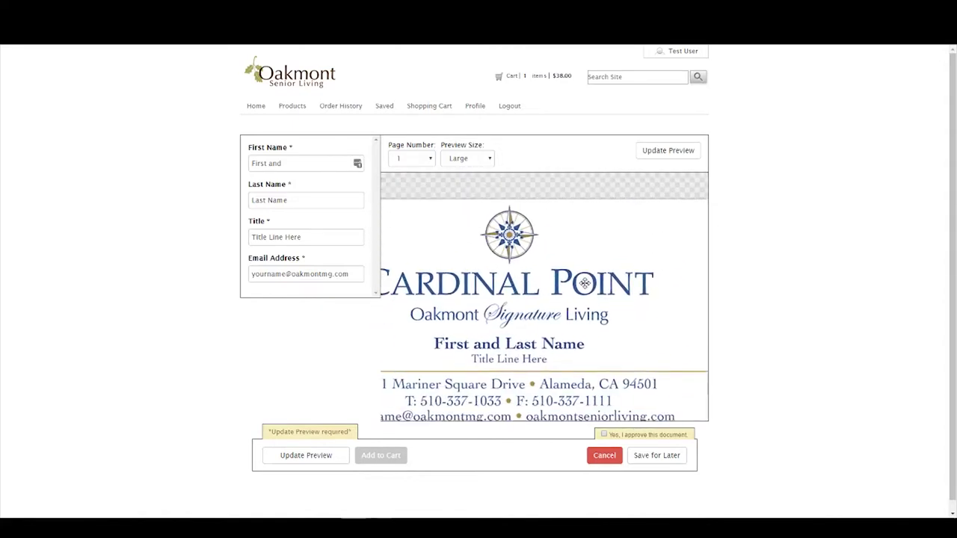
pyautogui.moveTo(403, 354); pyautogui.dragTo(451, 319)
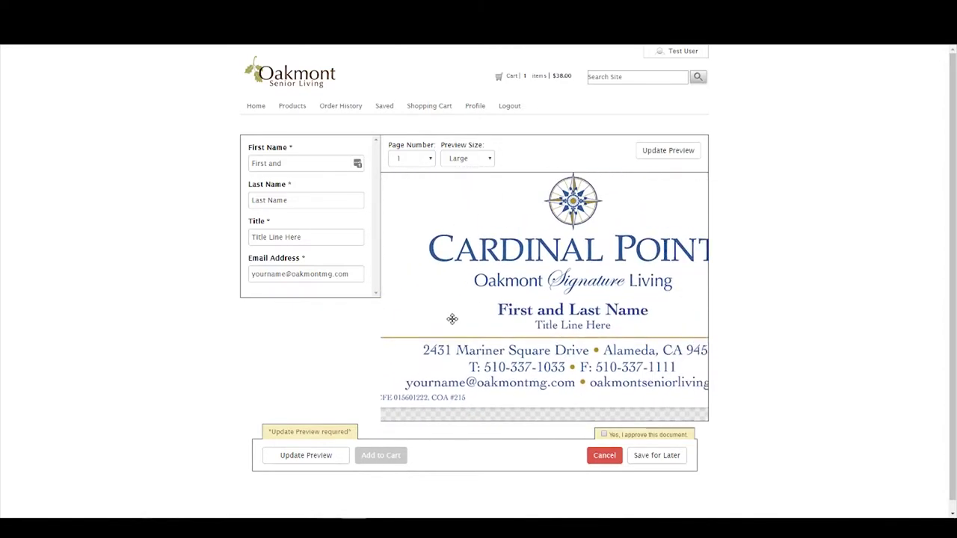
# Preview the card proof at Standard, Small, X-Large and XX-Large sizes.
pyautogui.click(471, 159)
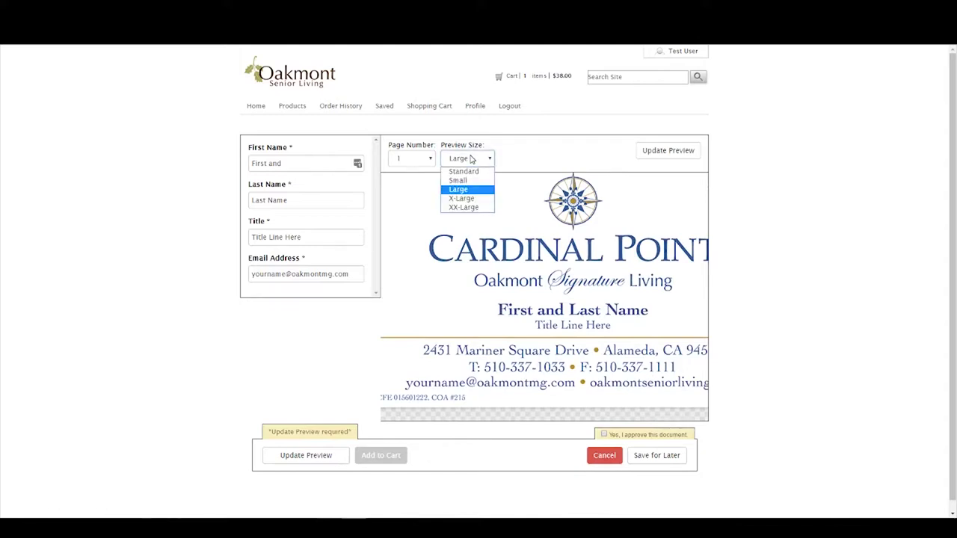
pyautogui.click(463, 172)
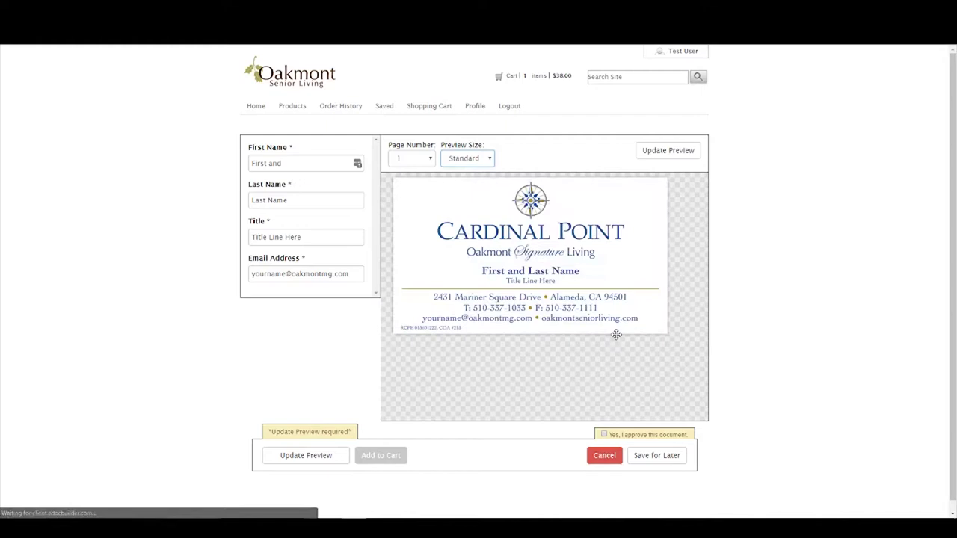
pyautogui.click(476, 160)
pyautogui.click(460, 182)
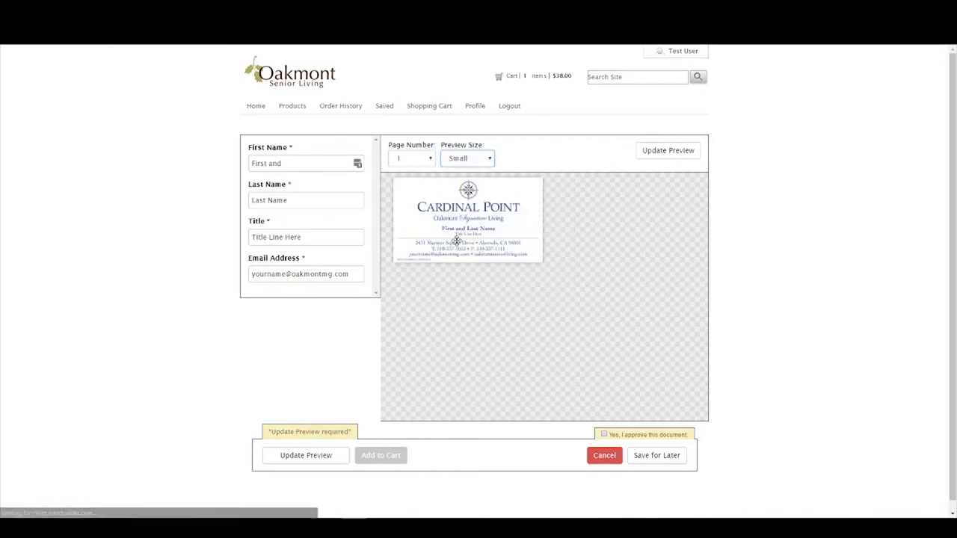
pyautogui.click(474, 161)
pyautogui.click(466, 200)
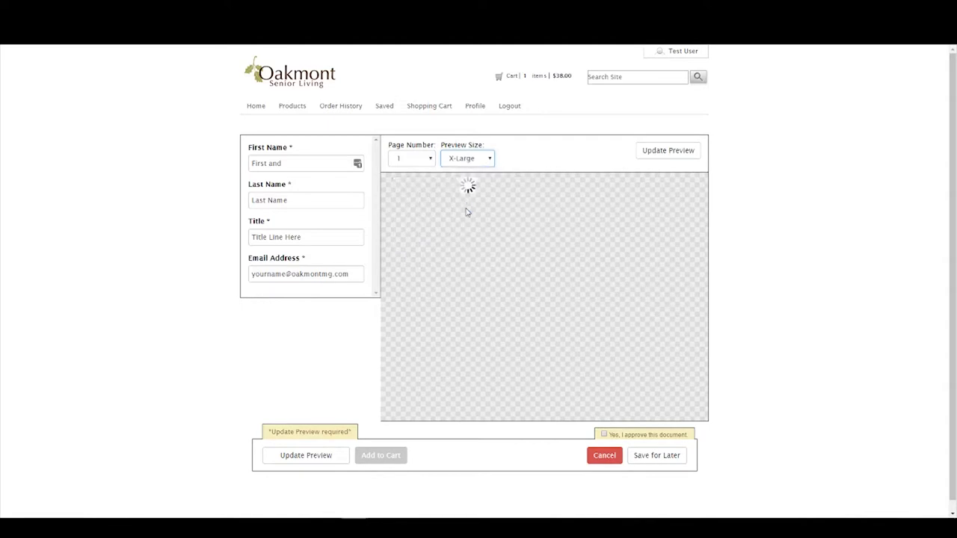
pyautogui.click(459, 160)
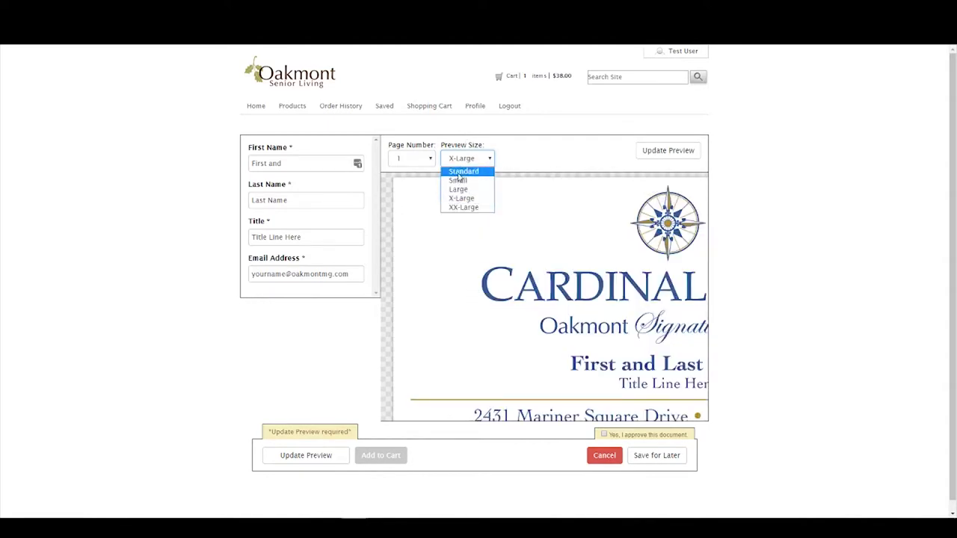
pyautogui.click(463, 207)
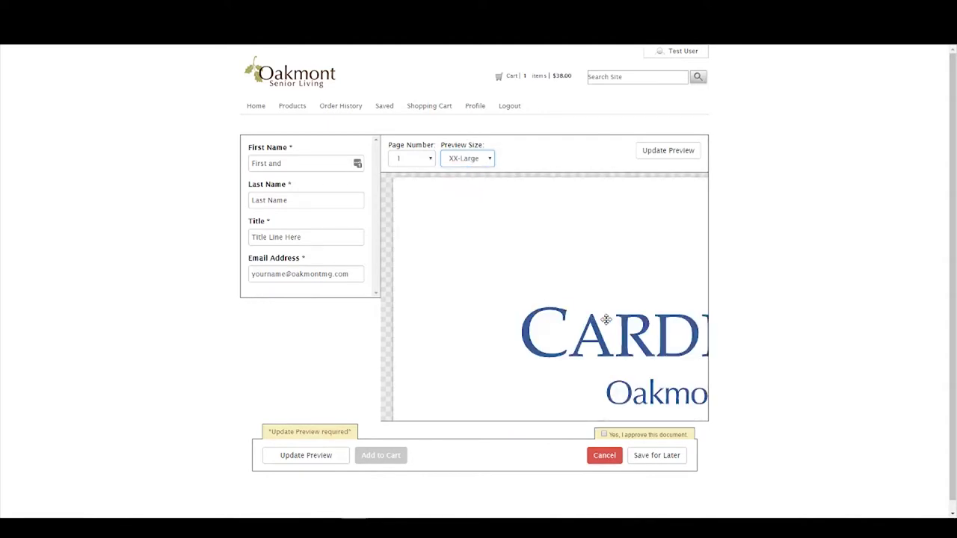
# Pan across the XX-Large proof, then return the preview to Standard size.
pyautogui.moveTo(605, 320); pyautogui.dragTo(517, 325)
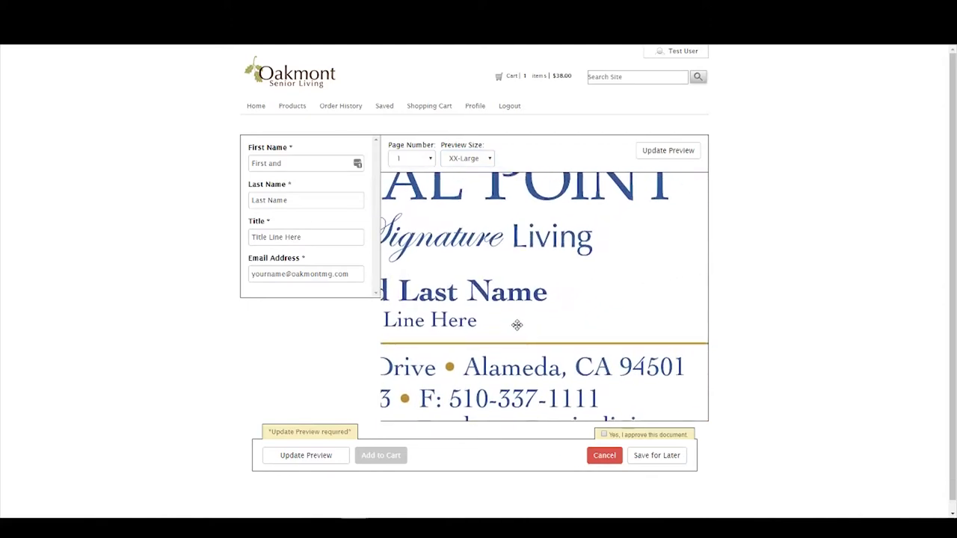
pyautogui.moveTo(450, 323); pyautogui.dragTo(607, 263)
pyautogui.moveTo(479, 323); pyautogui.dragTo(587, 323)
pyautogui.moveTo(505, 331)
pyautogui.mouseDown()
pyautogui.moveTo(574, 331)
pyautogui.moveTo(606, 351)
pyautogui.moveTo(594, 291)
pyautogui.moveTo(524, 322)
pyautogui.moveTo(580, 292)
pyautogui.moveTo(588, 362)
pyautogui.moveTo(454, 169)
pyautogui.mouseUp()
pyautogui.click(465, 159)
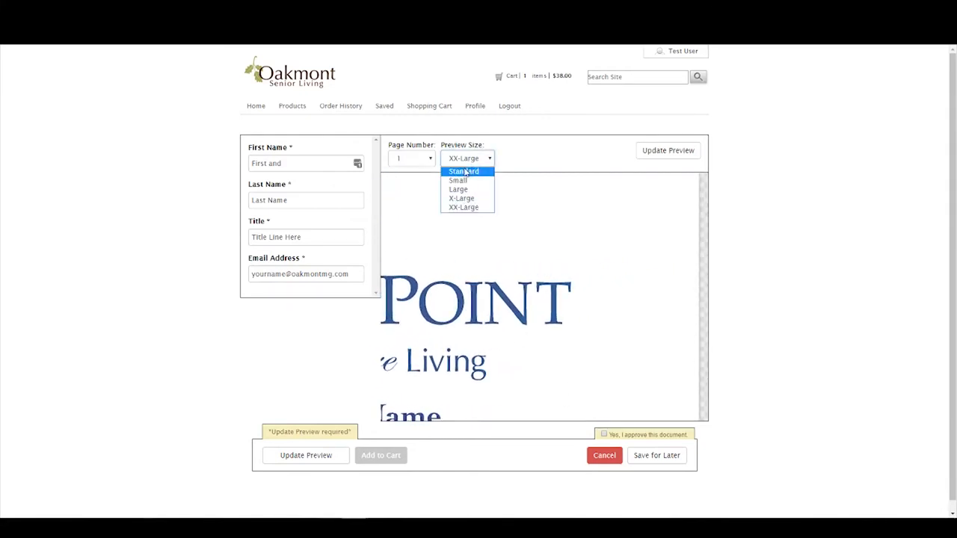
pyautogui.click(465, 171)
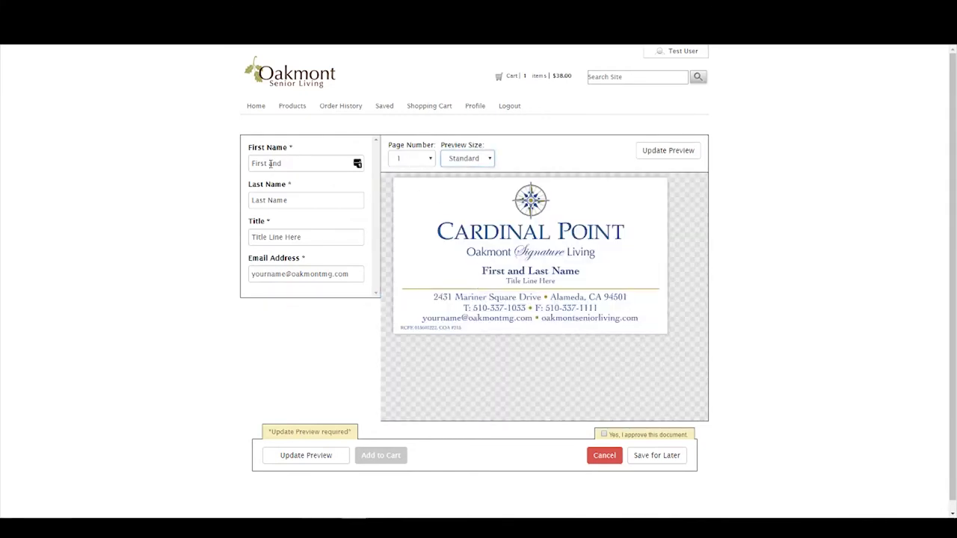
# Fill the card with first name 'First', last name 'Last', title 'Title' and a sample email.
pyautogui.click(297, 163)
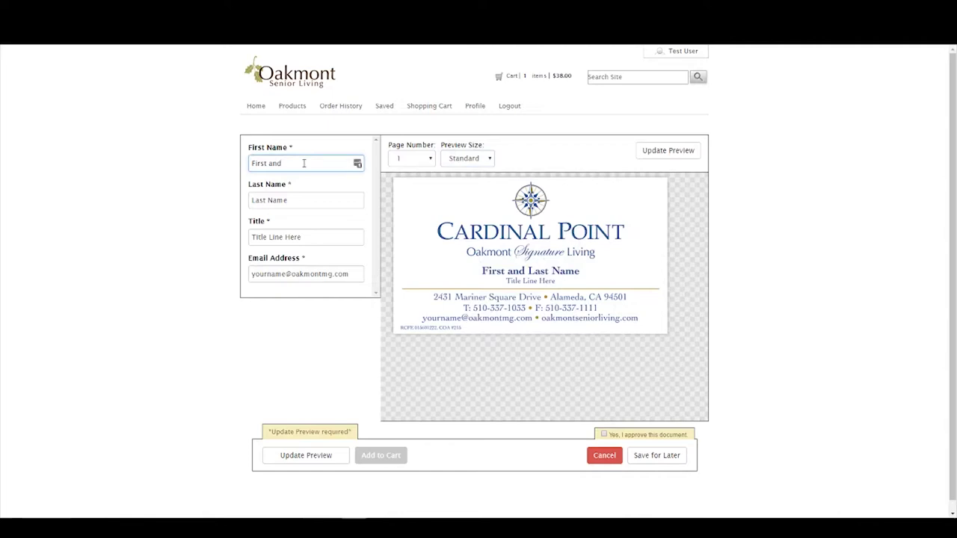
pyautogui.moveTo(304, 163); pyautogui.dragTo(245, 155)
pyautogui.press('Tab')
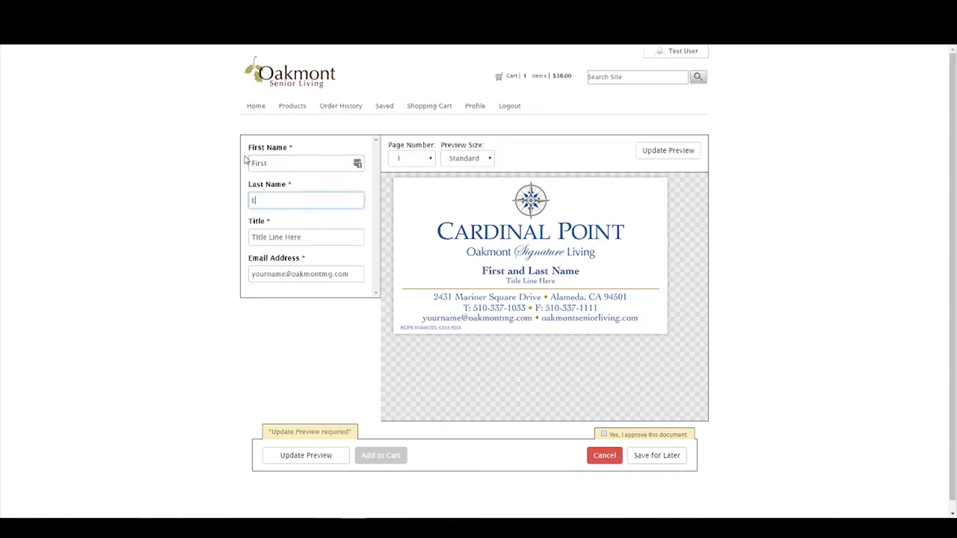
pyautogui.press('Tab')
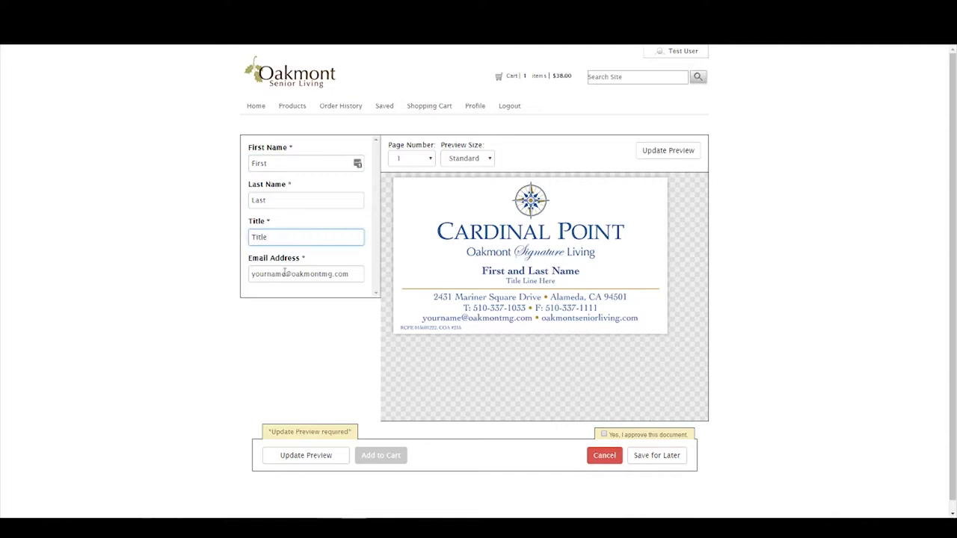
pyautogui.press('Tab')
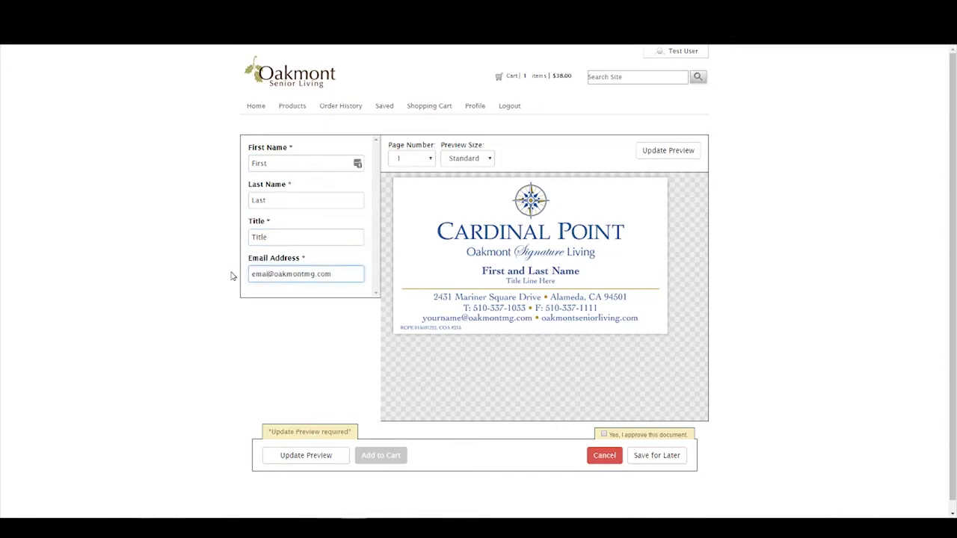
# Refresh the proof, approve the document, and add the business card to the cart.
pyautogui.click(297, 462)
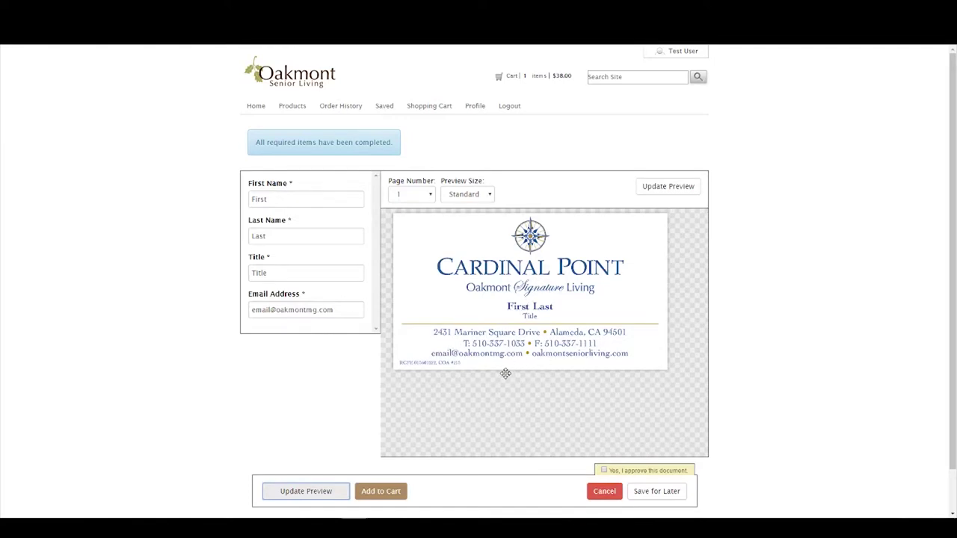
pyautogui.click(605, 471)
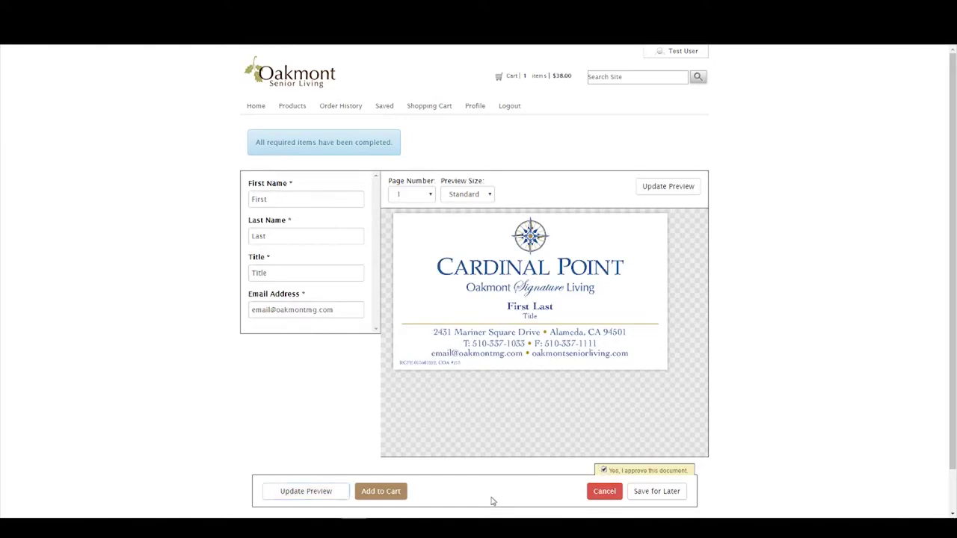
pyautogui.click(392, 496)
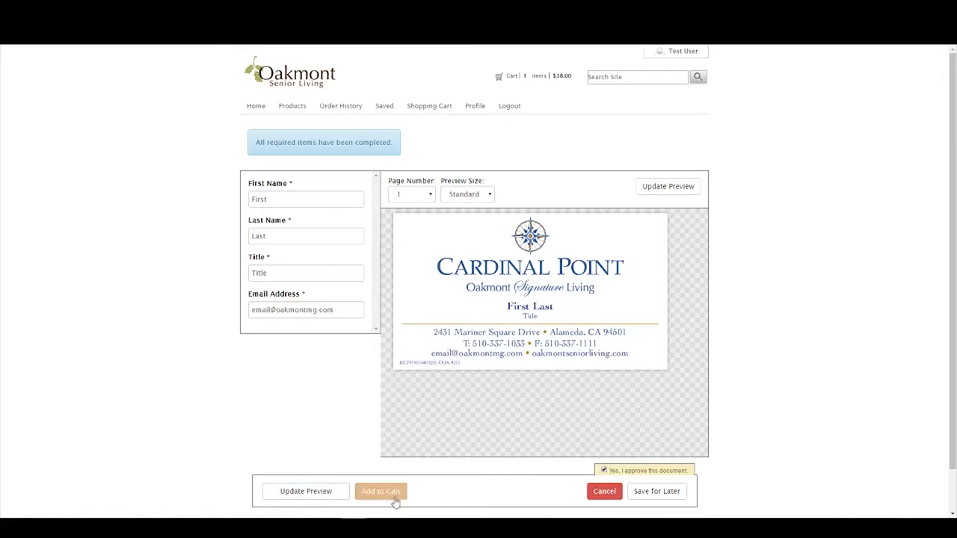
pyautogui.click(392, 495)
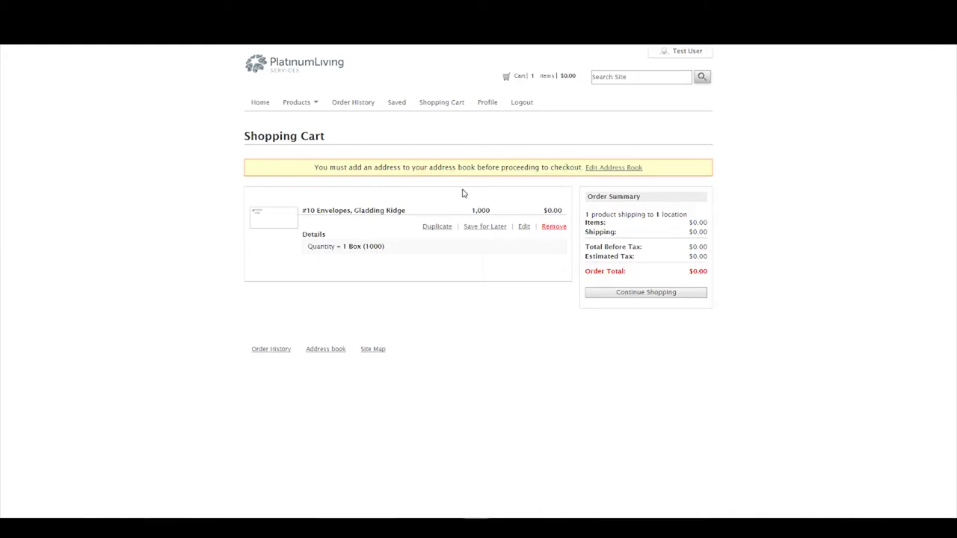
# Follow the cart's Edit Address Book link to the empty My Addresses settings.
pyautogui.click(612, 168)
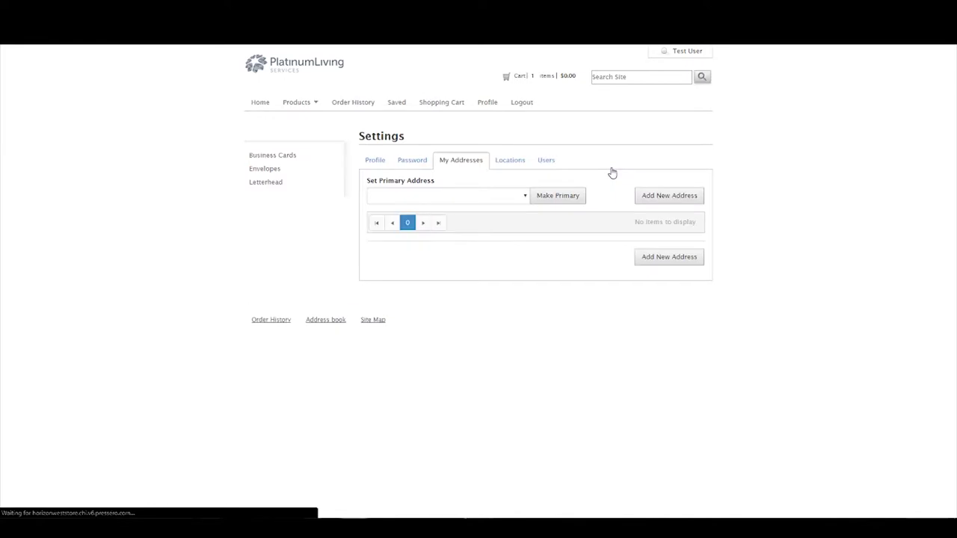
# Save a new address with name, street, Sacramento, California, postal code 94510 and phone.
pyautogui.click(667, 199)
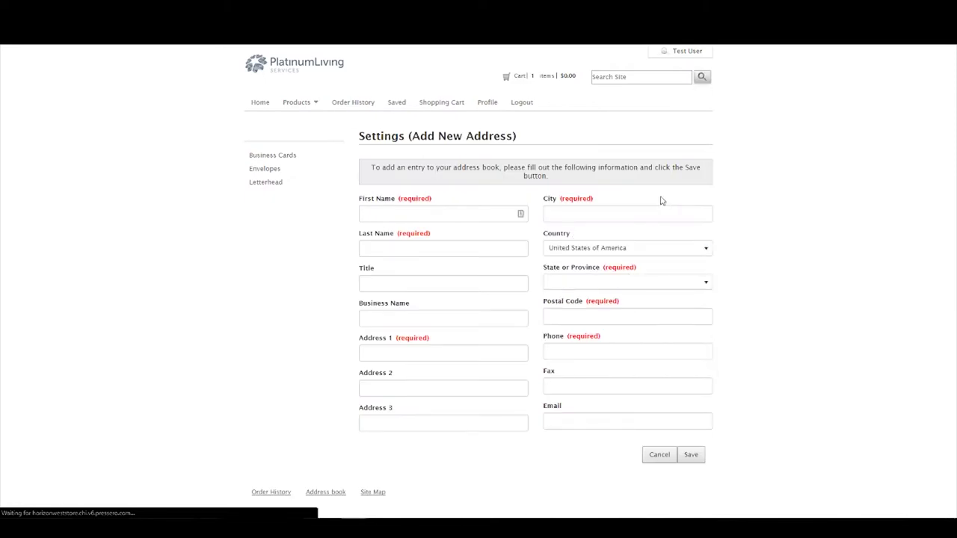
pyautogui.click(472, 218)
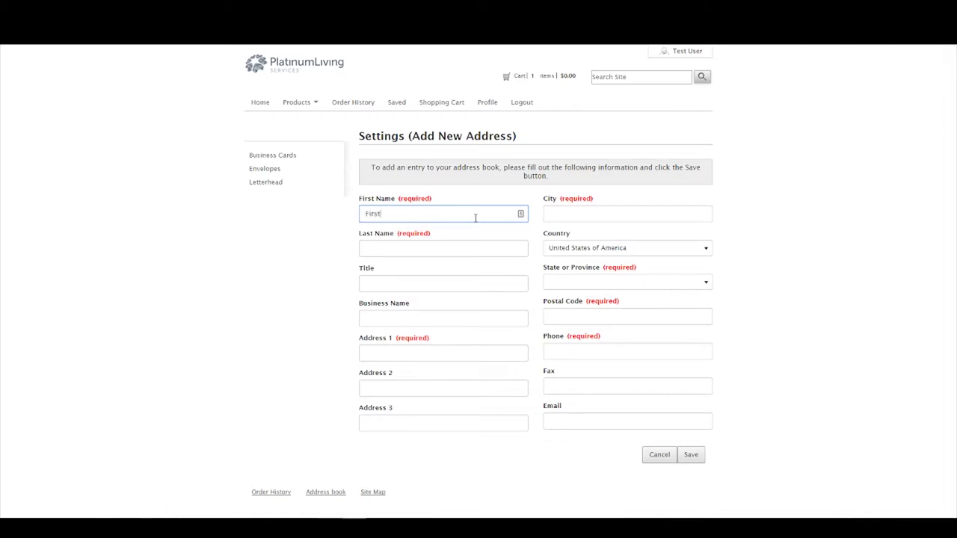
pyautogui.press('Tab')
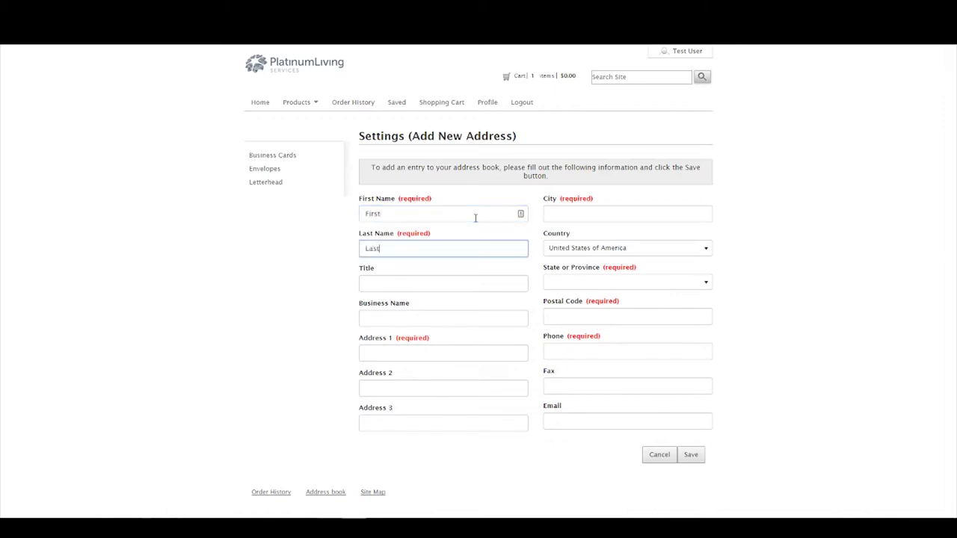
pyautogui.click(598, 216)
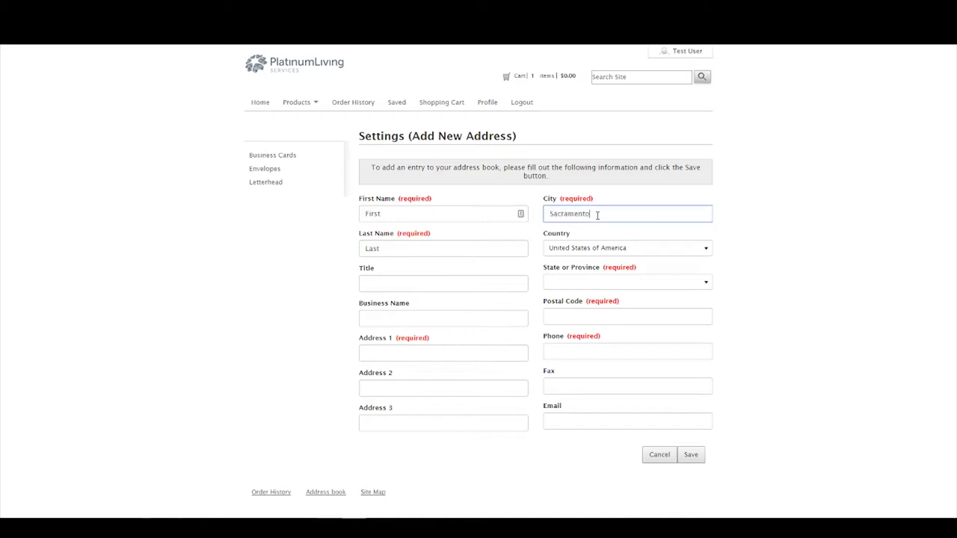
pyautogui.click(453, 356)
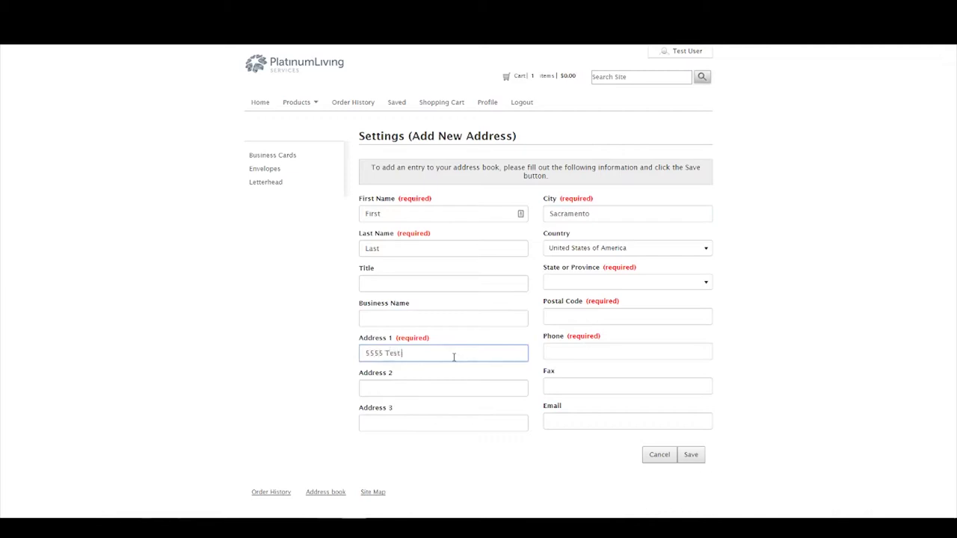
pyautogui.click(577, 292)
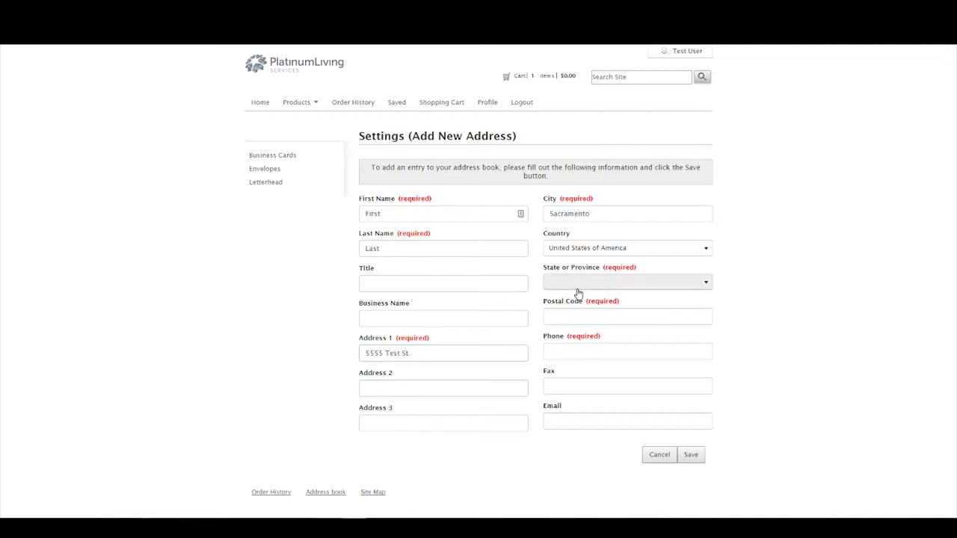
pyautogui.click(573, 369)
pyautogui.click(584, 319)
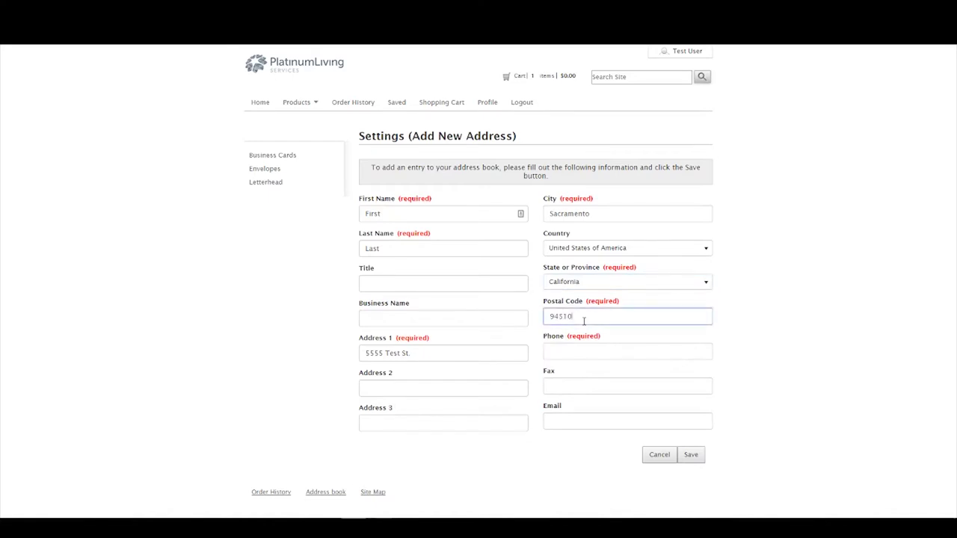
pyautogui.click(594, 348)
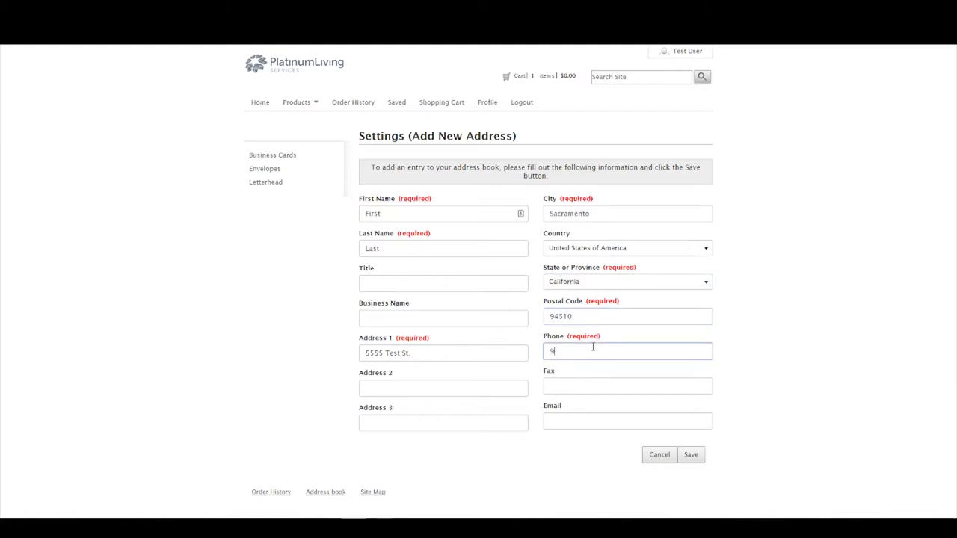
pyautogui.click(692, 457)
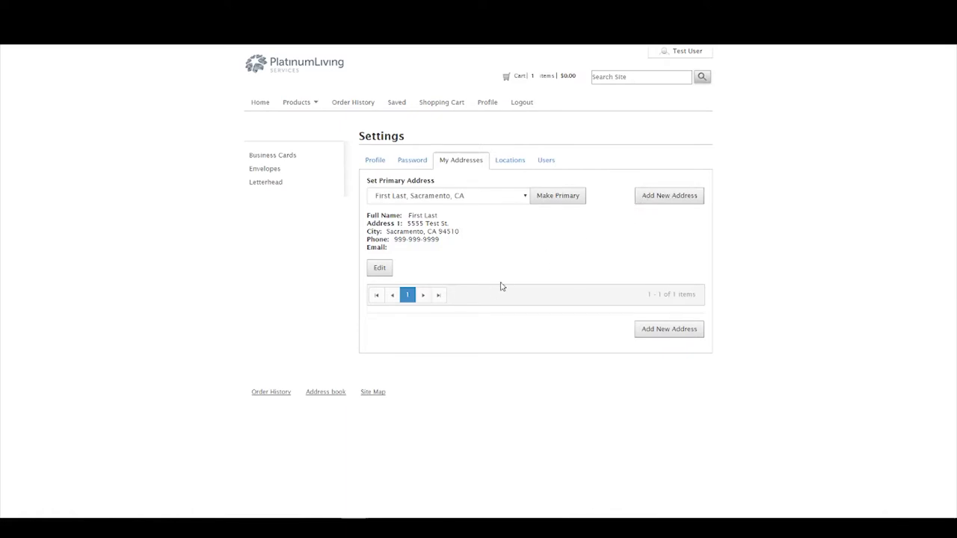
pyautogui.click(519, 195)
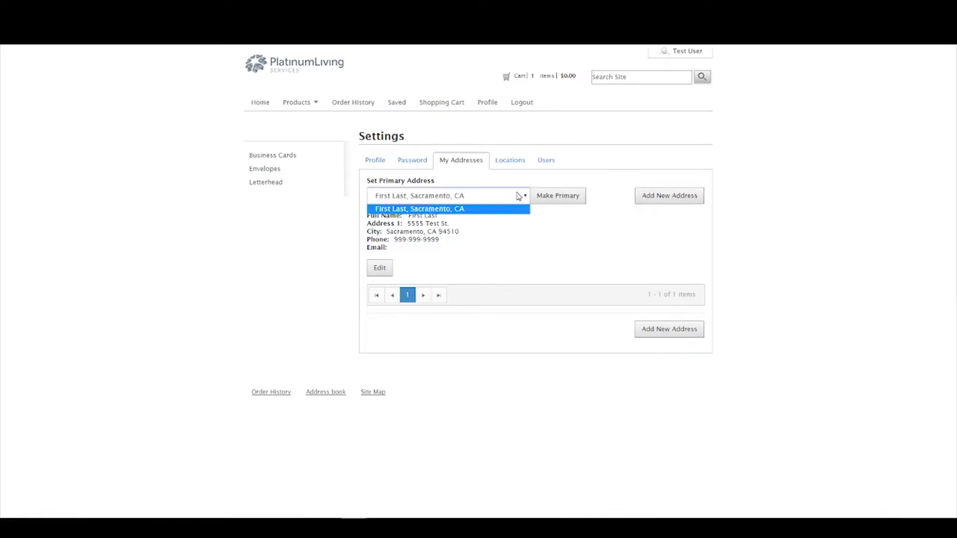
pyautogui.click(517, 196)
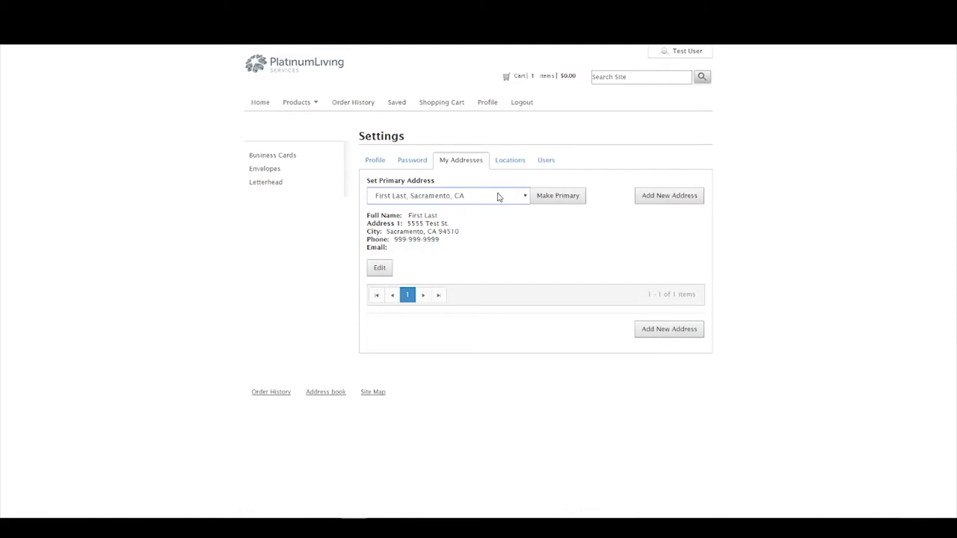
pyautogui.click(500, 197)
pyautogui.click(568, 249)
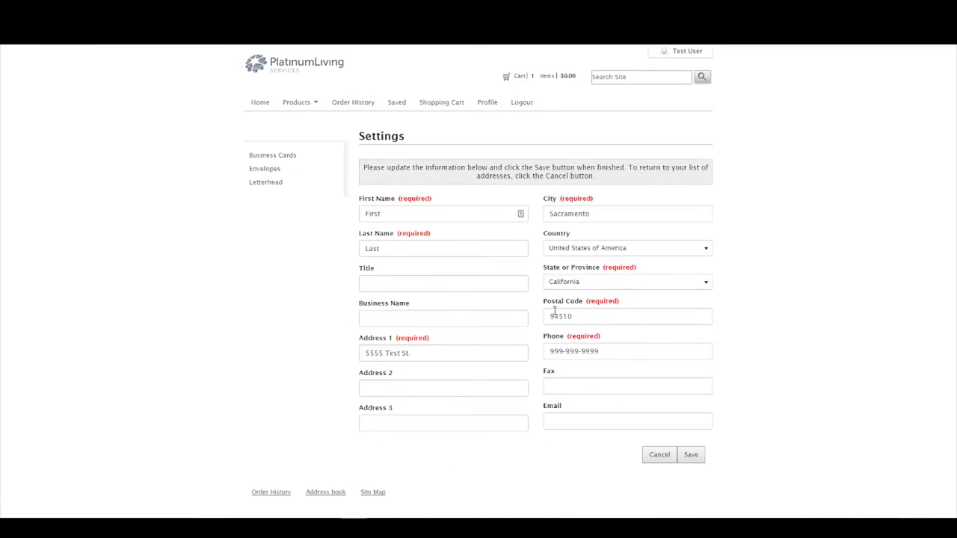
pyautogui.click(691, 455)
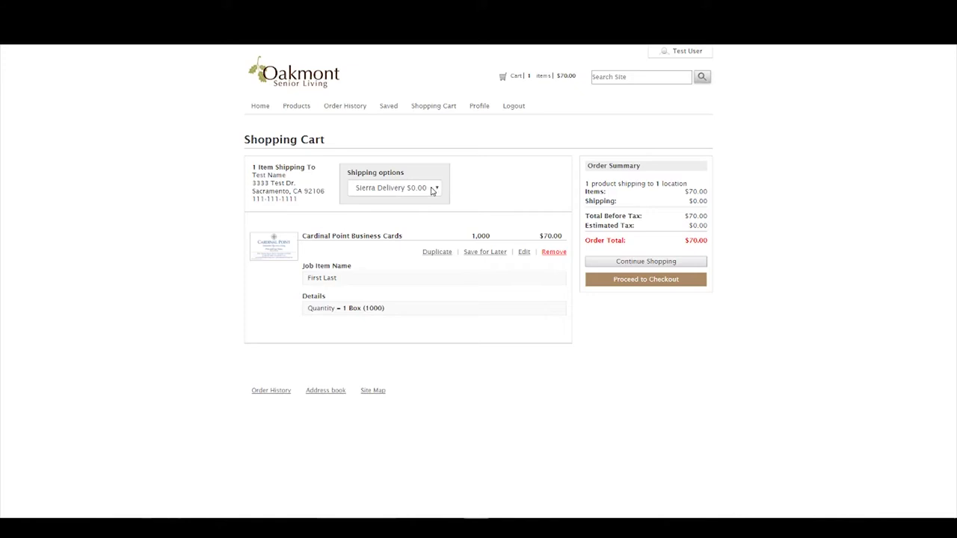
# Keep Sierra Delivery ($0.00) as the shipping option for the business card cart.
pyautogui.click(432, 190)
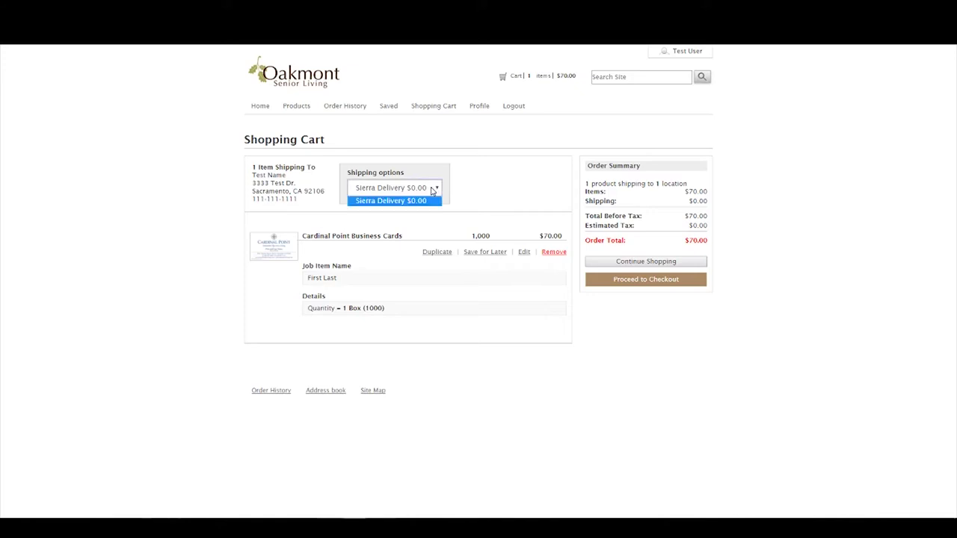
pyautogui.click(431, 190)
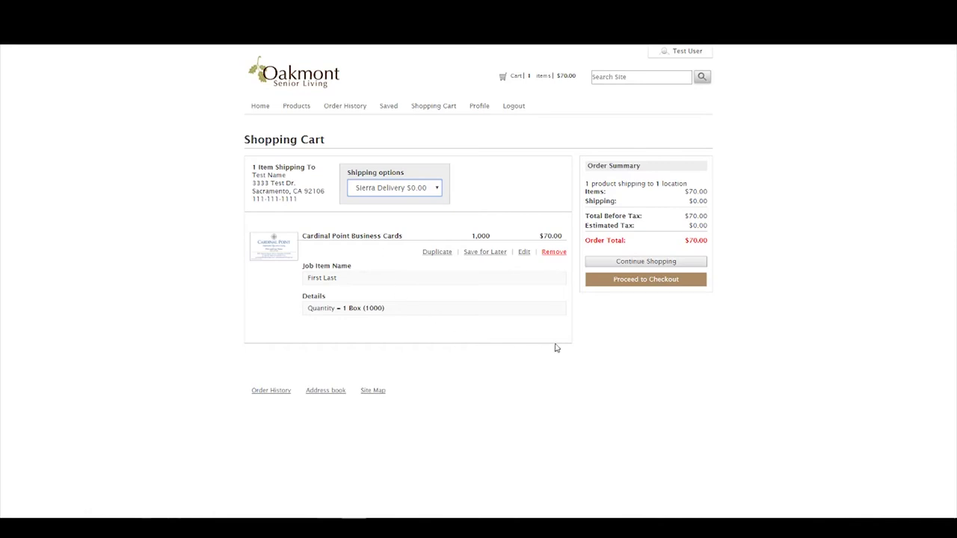
# Proceed from the cart to checkout and start a comment on the order.
pyautogui.click(625, 289)
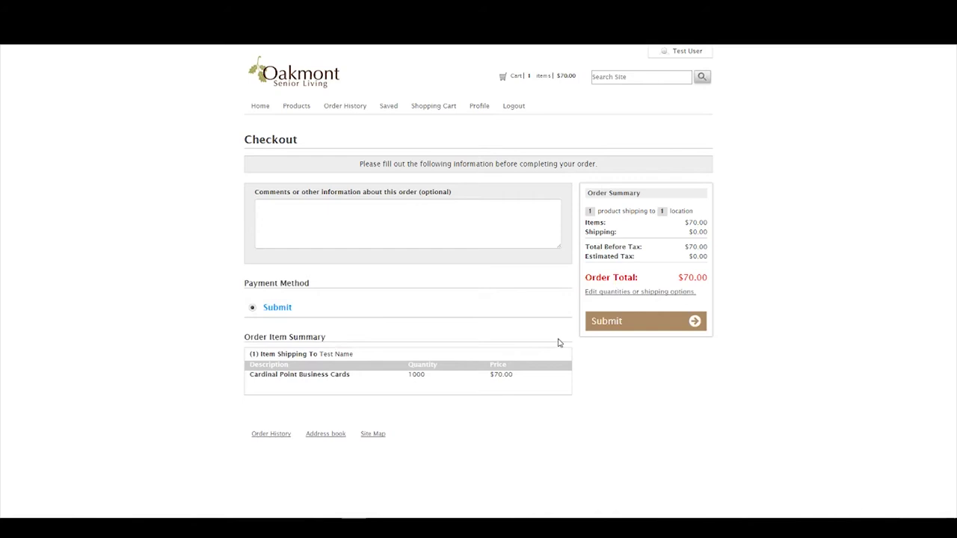
pyautogui.click(326, 209)
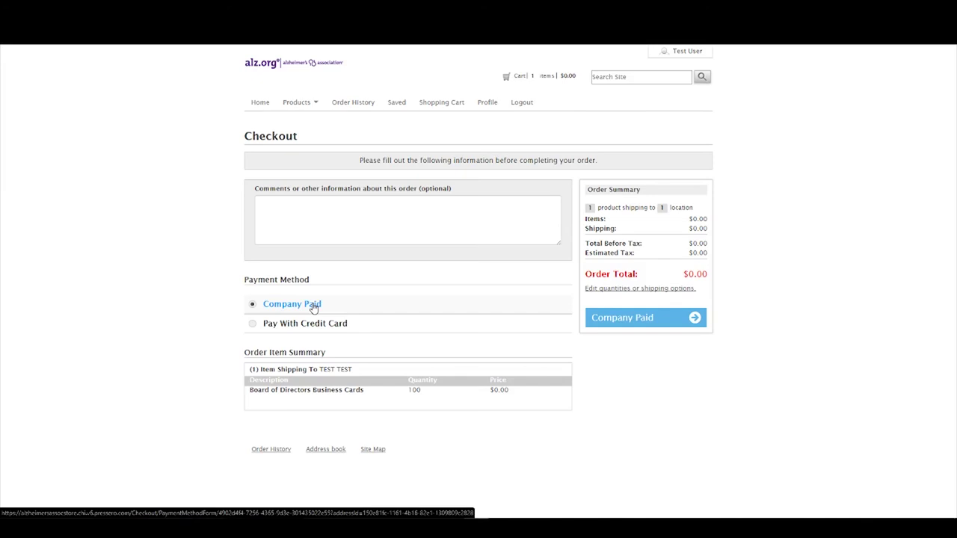
# Switch payment to credit card, revert to Company Paid, and place the order.
pyautogui.click(251, 327)
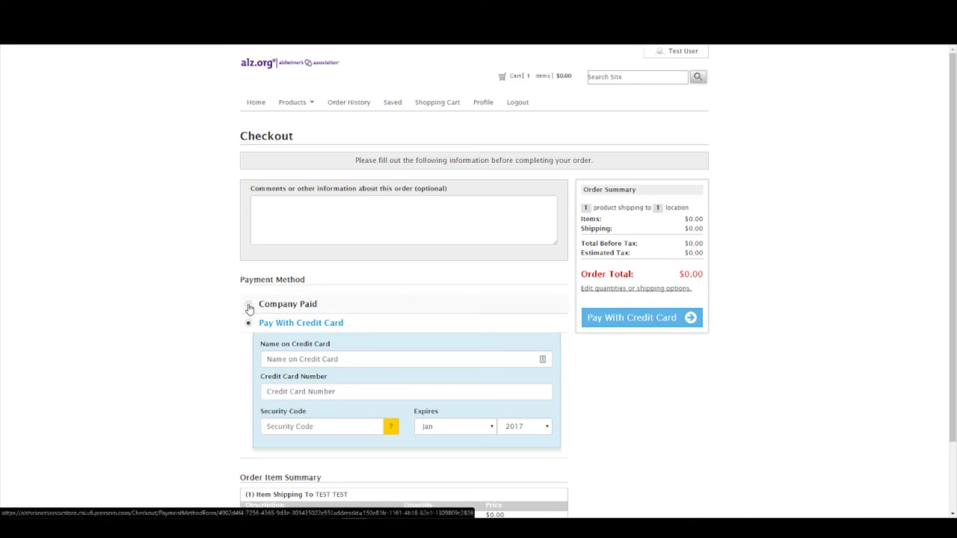
pyautogui.click(249, 306)
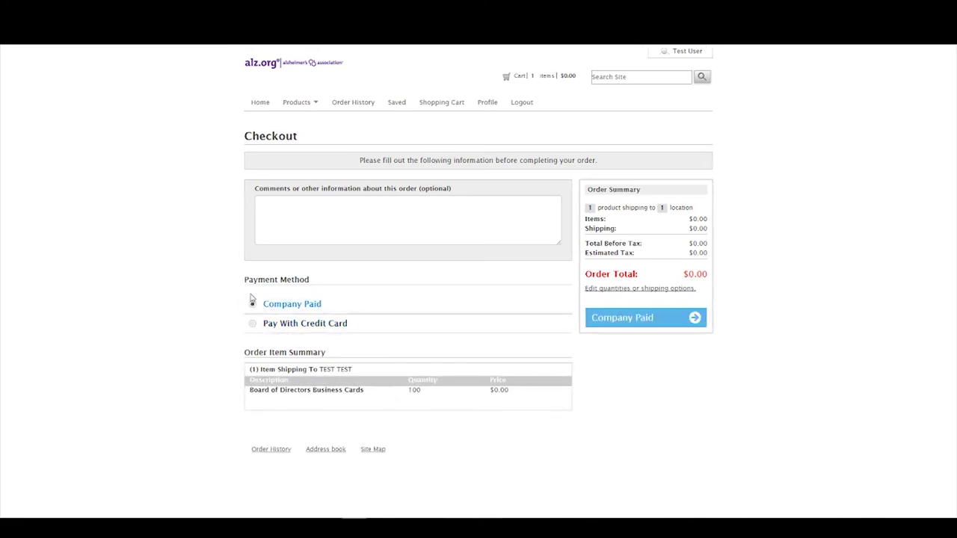
pyautogui.click(647, 319)
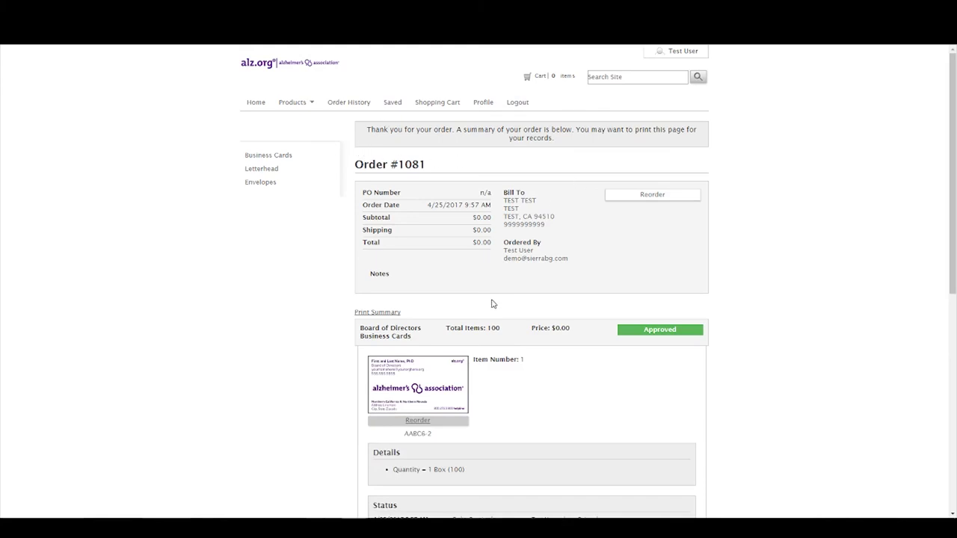
# Scroll through Order #1081's files and card preview, then partway back up.
pyautogui.scroll(-1, 464, 288)
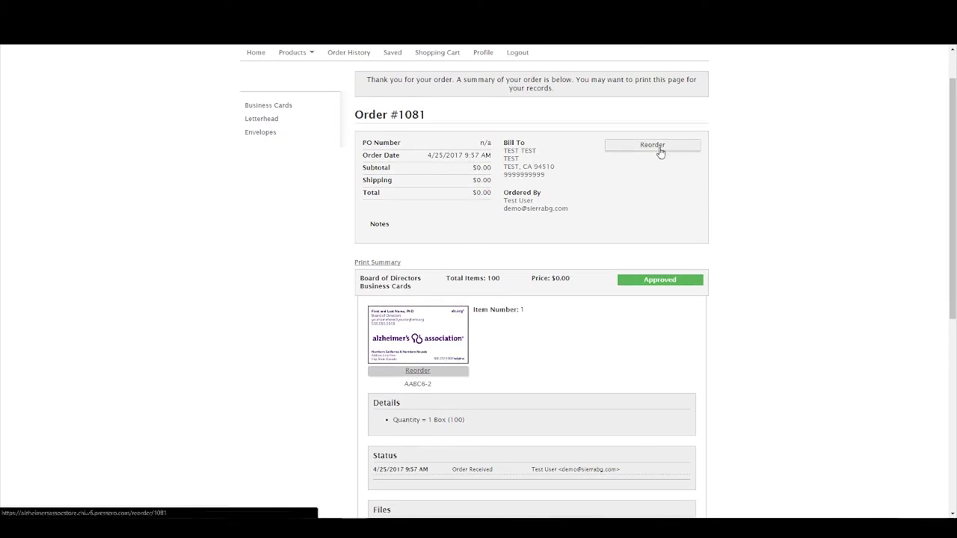
pyautogui.scroll(-1, 474, 276)
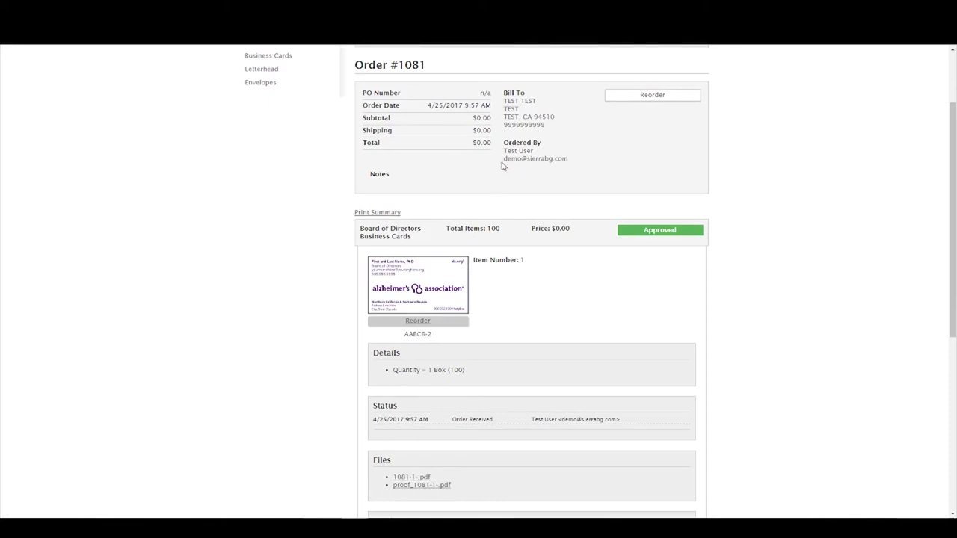
pyautogui.scroll(-2, 478, 213)
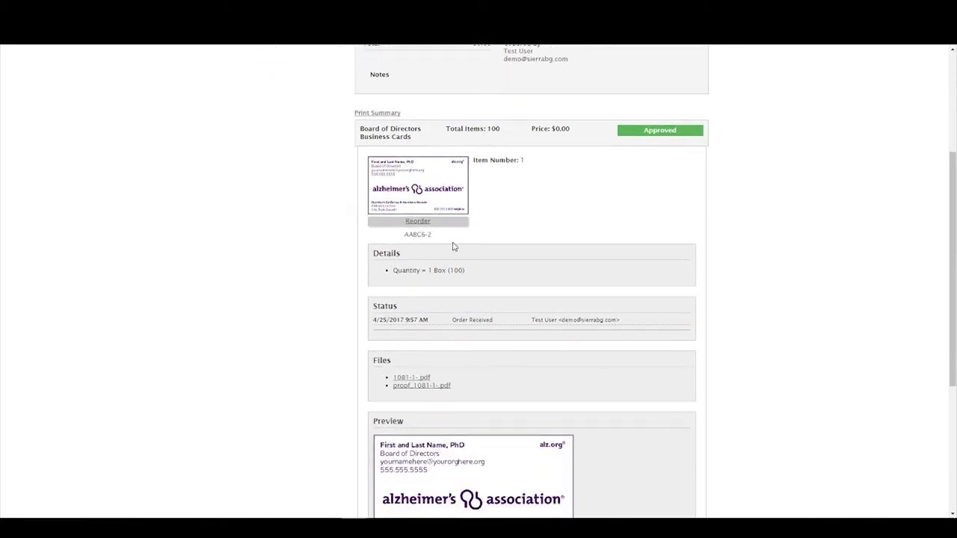
pyautogui.scroll(-1, 398, 327)
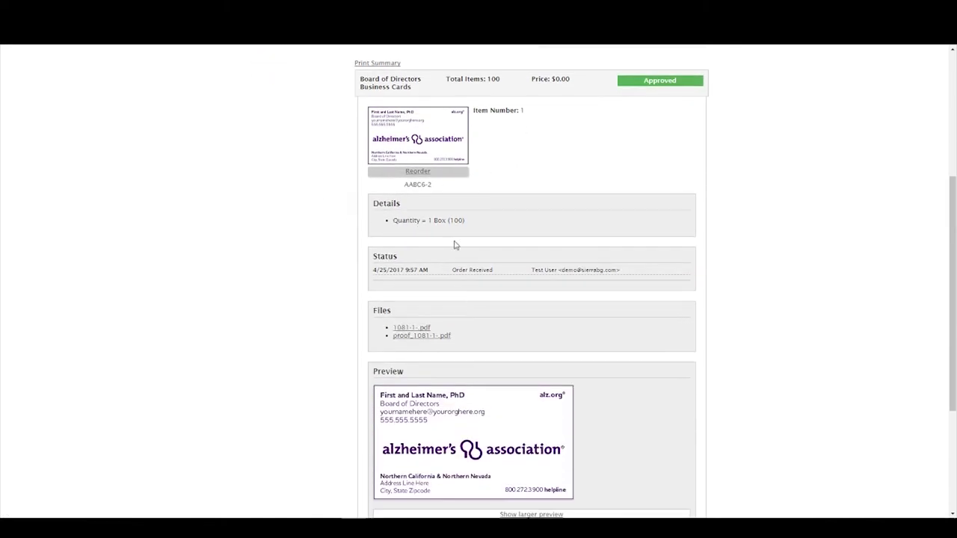
pyautogui.scroll(-3, 533, 319)
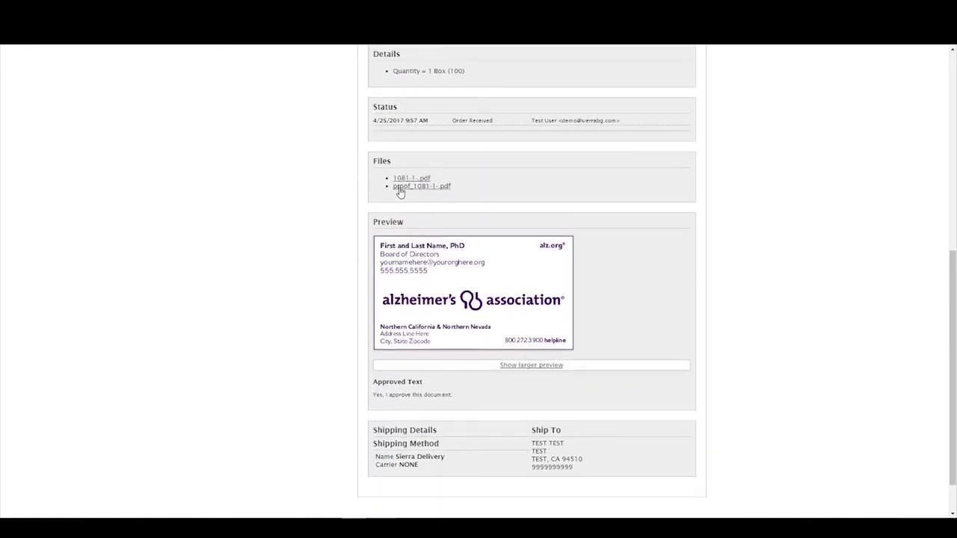
pyautogui.scroll(-1, 437, 363)
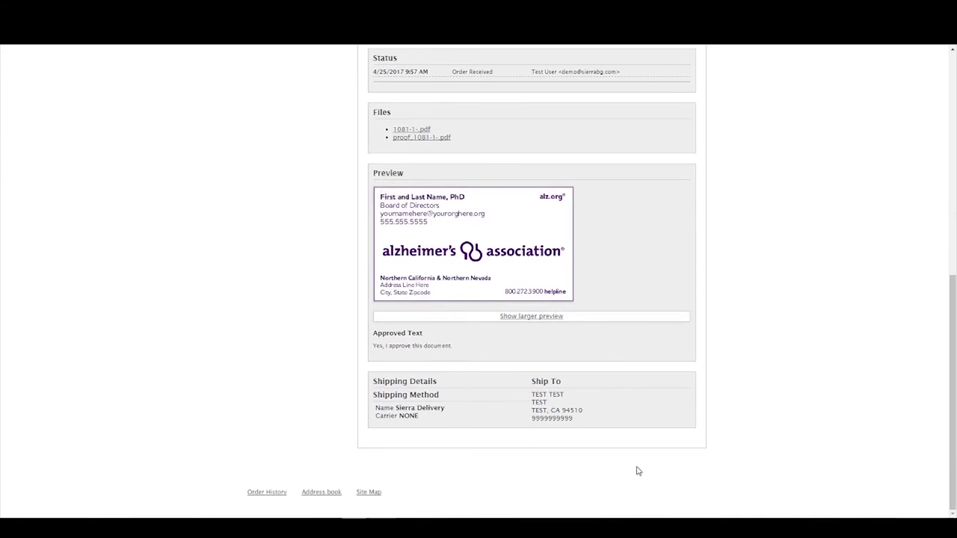
pyautogui.scroll(10, 638, 471)
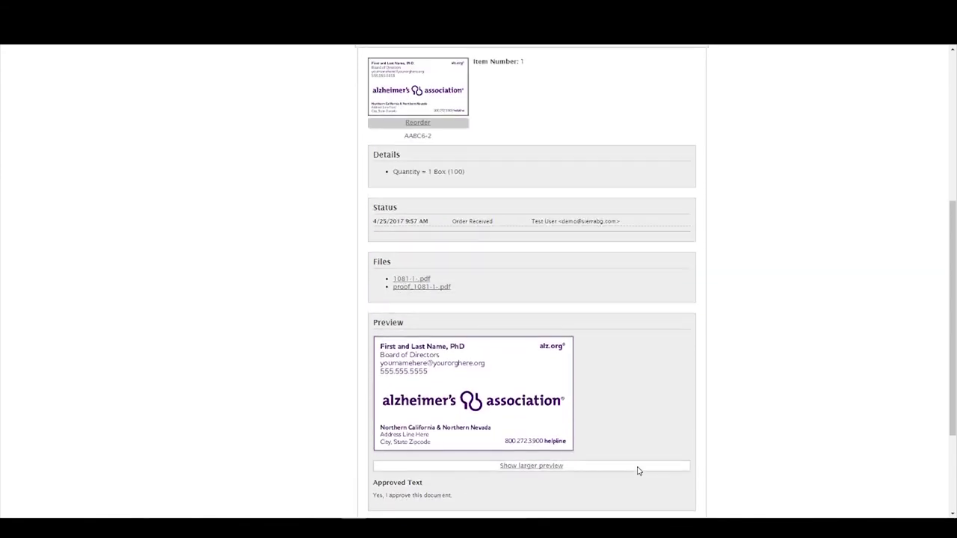